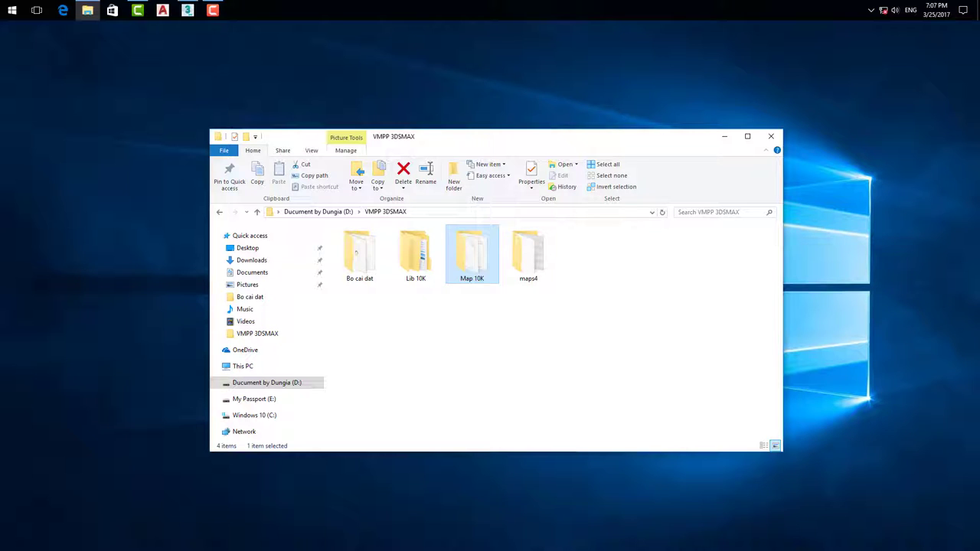
Switch from File Explorer to the open, empty 3ds Max 2017 scene.
{"action": "left_click", "coordinate": [189, 10]}
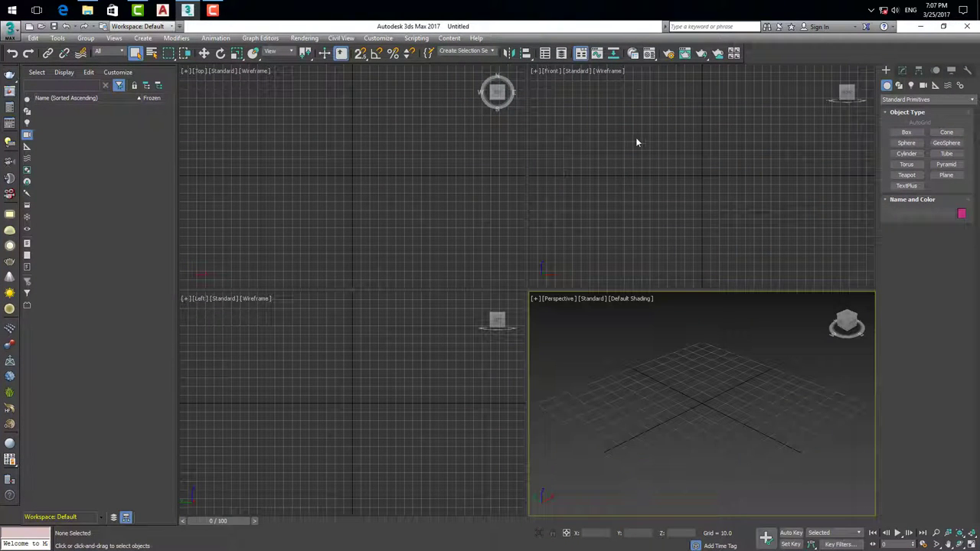
{"action": "left_click", "coordinate": [635, 55]}
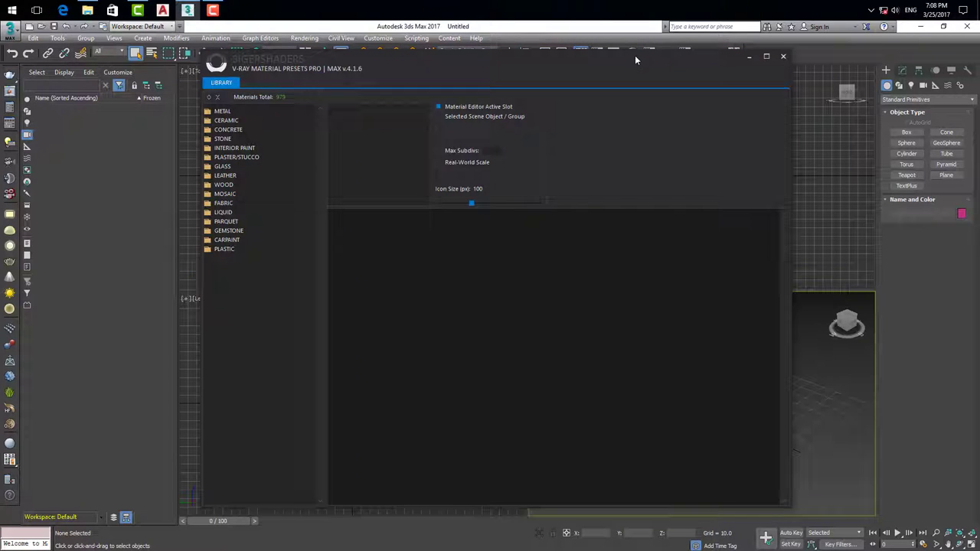
{"action": "left_click", "coordinate": [314, 81]}
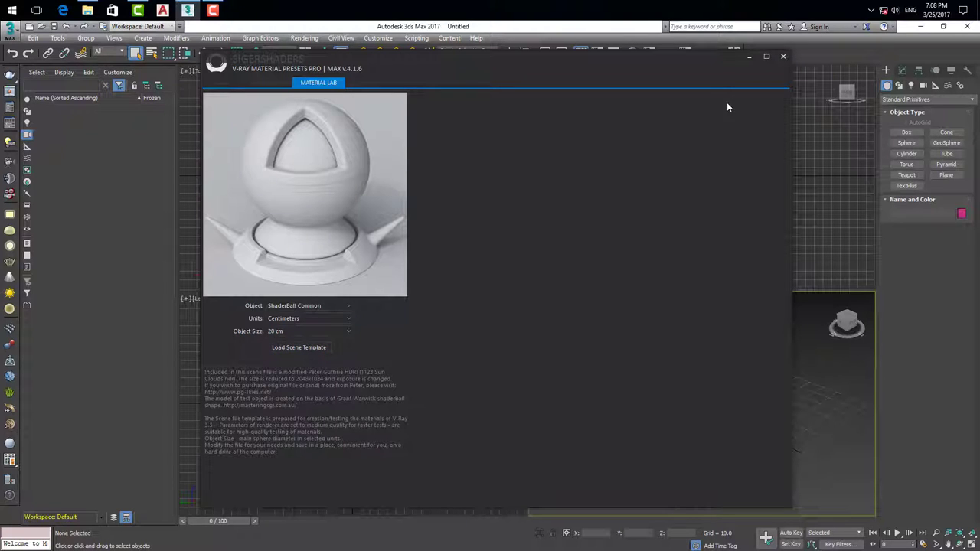
{"action": "left_click", "coordinate": [782, 57]}
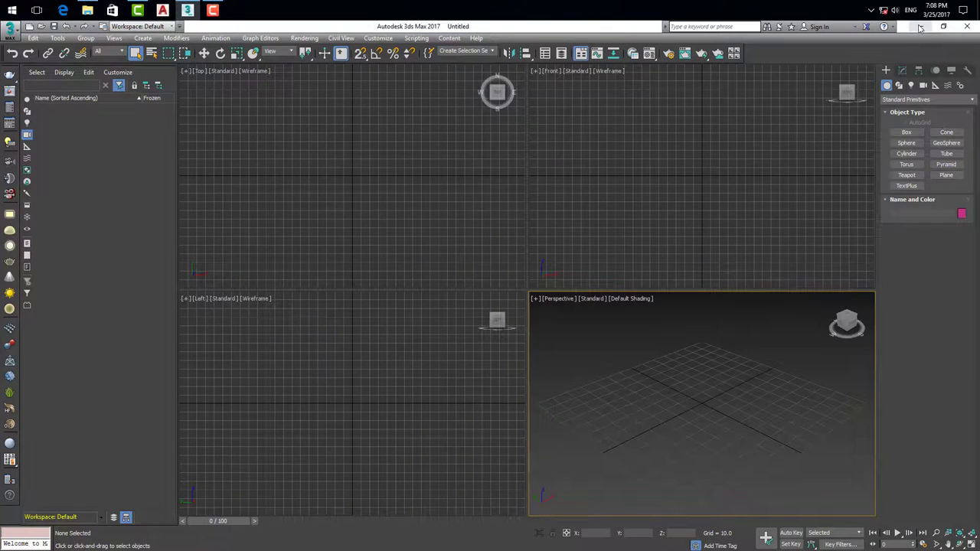
Extract the scenes archive inside the Bo cai dat folder.
{"action": "left_click", "coordinate": [920, 26]}
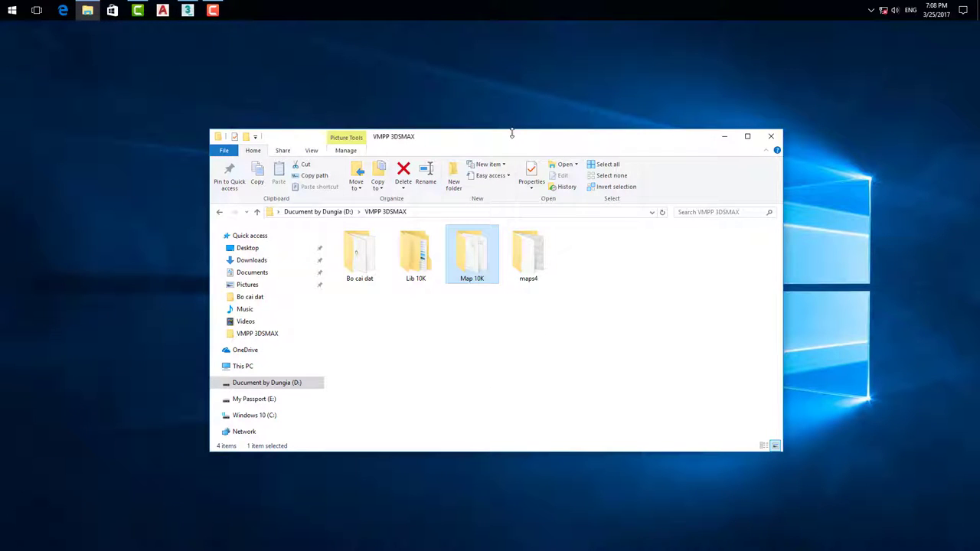
{"action": "left_click_drag", "start_coordinate": [516, 139], "coordinate": [536, 130]}
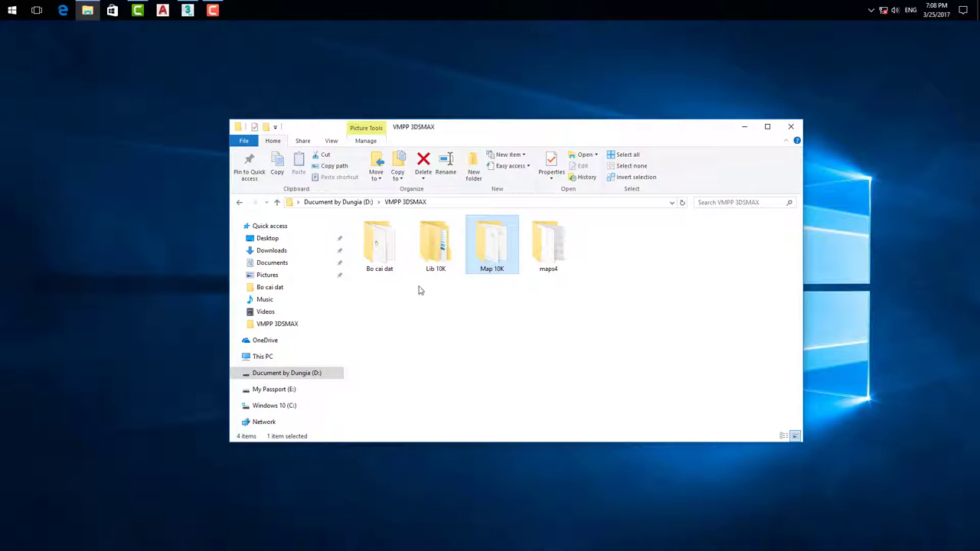
{"action": "double_click", "coordinate": [383, 250]}
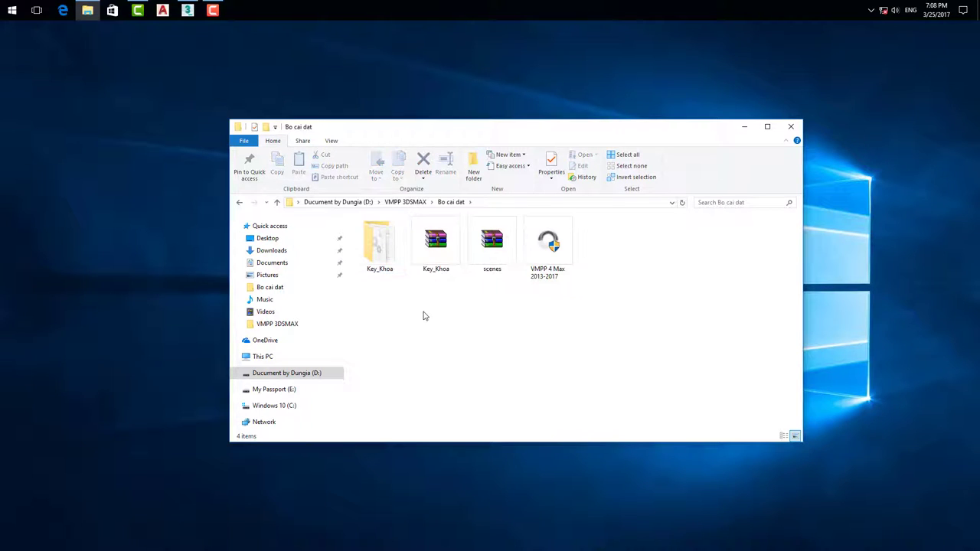
{"action": "right_click", "coordinate": [494, 238]}
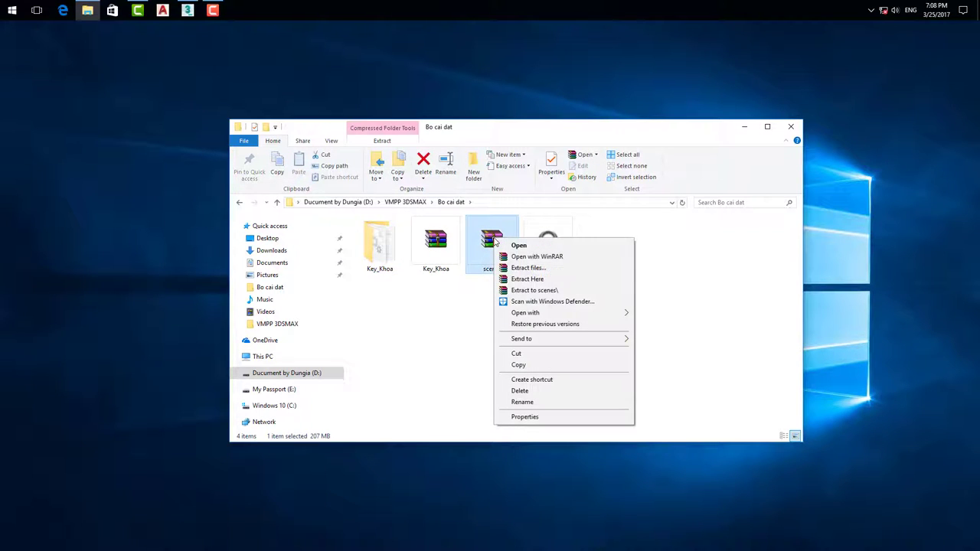
{"action": "left_click", "coordinate": [536, 280]}
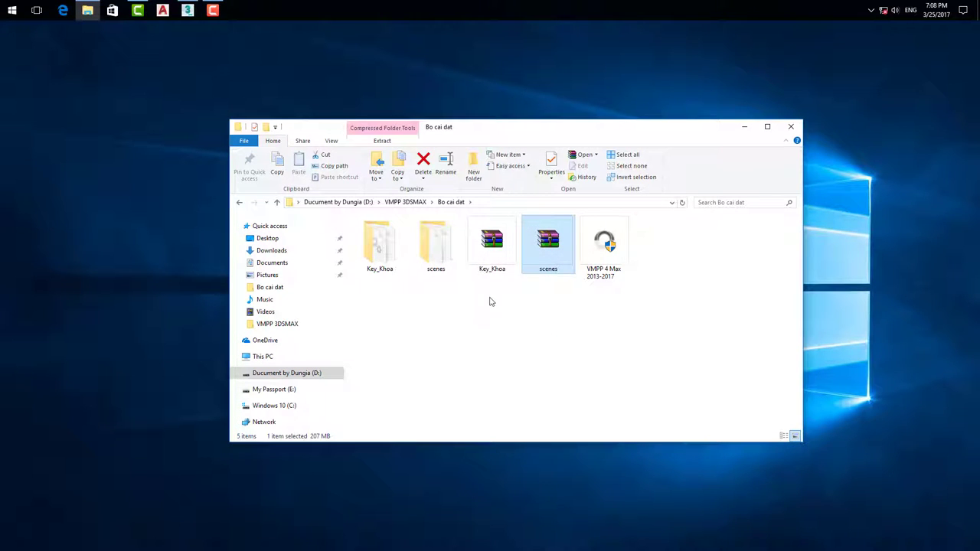
Copy all 12 vray_SB_Common .vmpp files from the extracted scenes folder.
{"action": "double_click", "coordinate": [439, 252]}
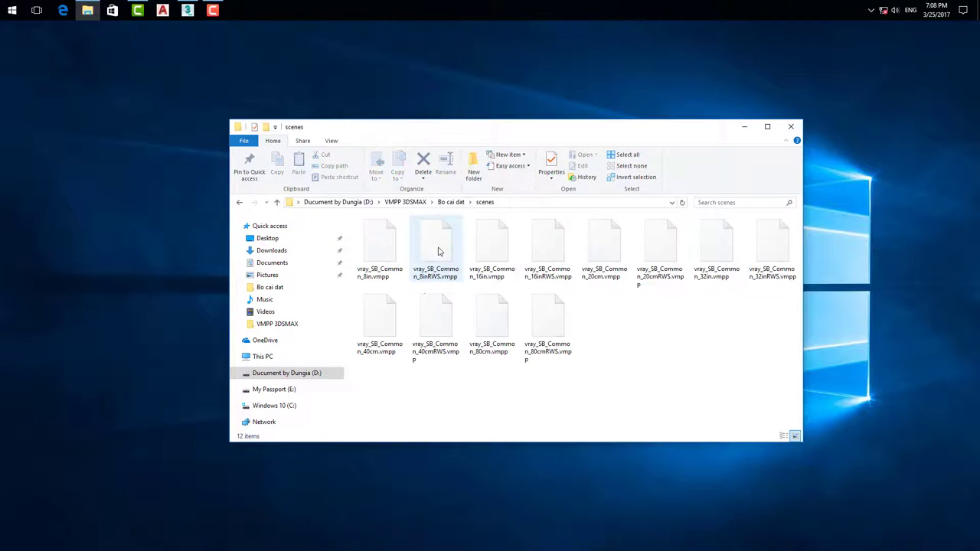
{"action": "left_click_drag", "start_coordinate": [387, 365], "coordinate": [770, 228]}
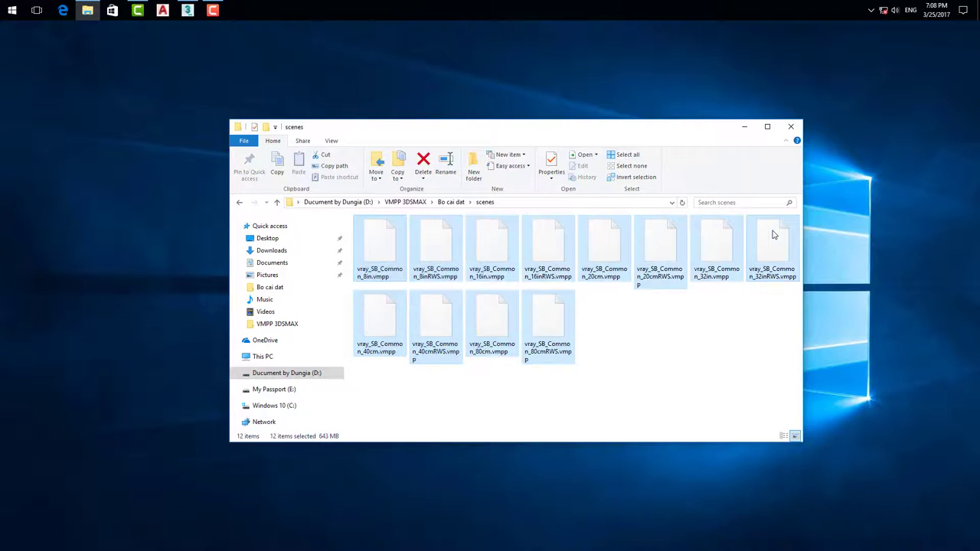
{"action": "right_click", "coordinate": [771, 230]}
{"action": "left_click", "coordinate": [811, 323]}
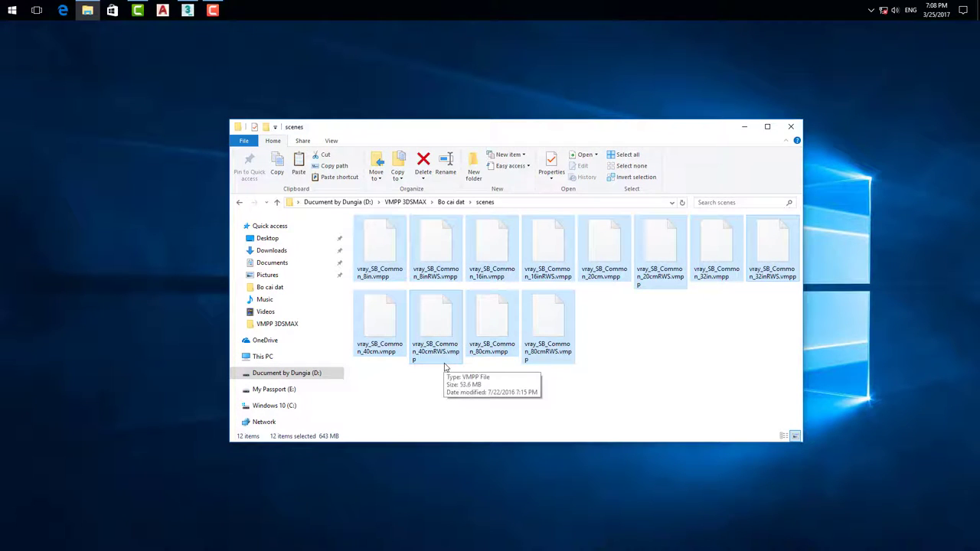
Paste the 12 .vmpp scene files into C:\VMPPmax\scenes4\scenes and close that window.
{"action": "middle_click", "coordinate": [87, 12]}
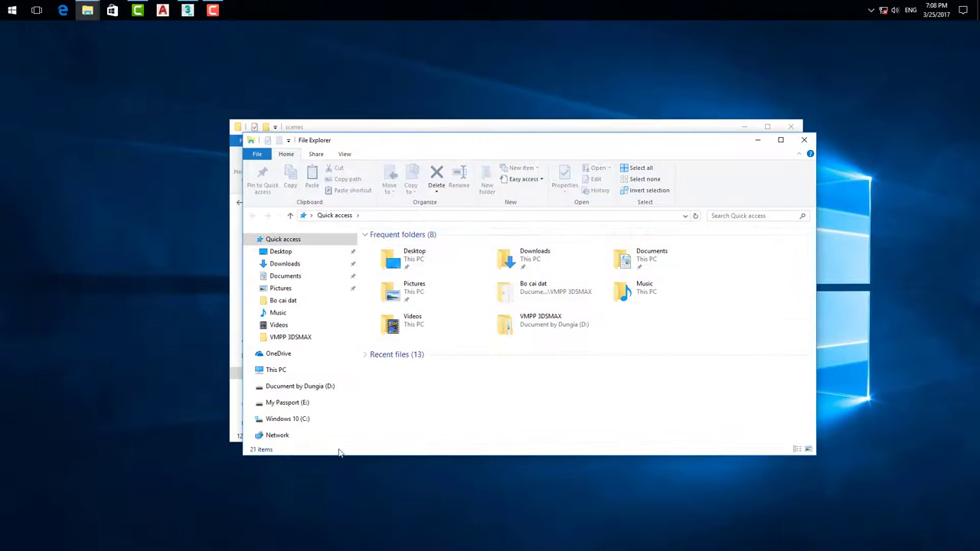
{"action": "left_click", "coordinate": [275, 370]}
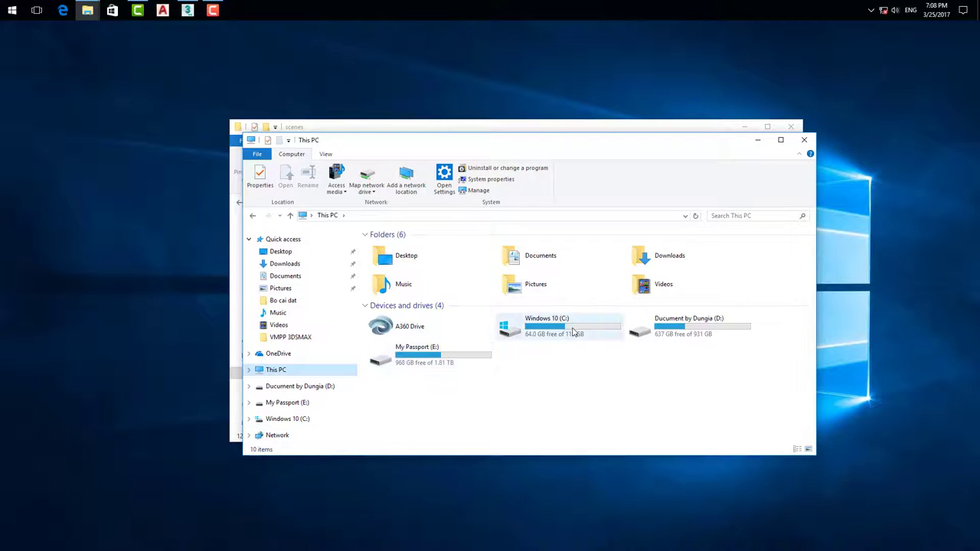
{"action": "double_click", "coordinate": [536, 329]}
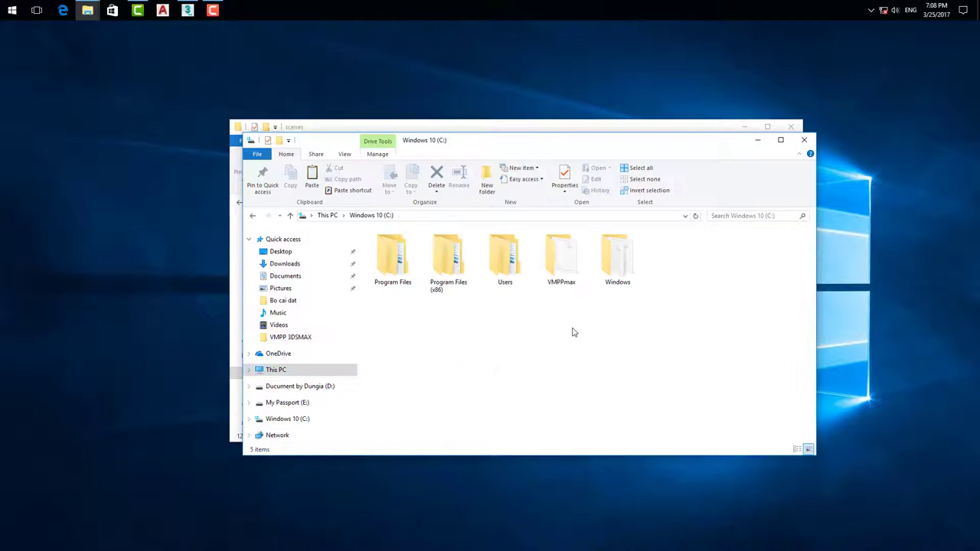
{"action": "double_click", "coordinate": [564, 258]}
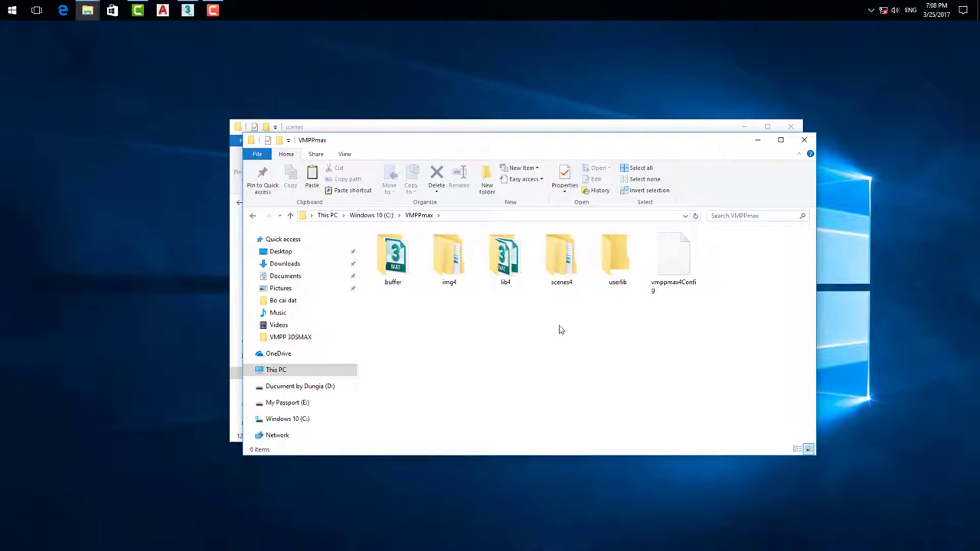
{"action": "left_click", "coordinate": [562, 268]}
{"action": "double_click", "coordinate": [560, 264]}
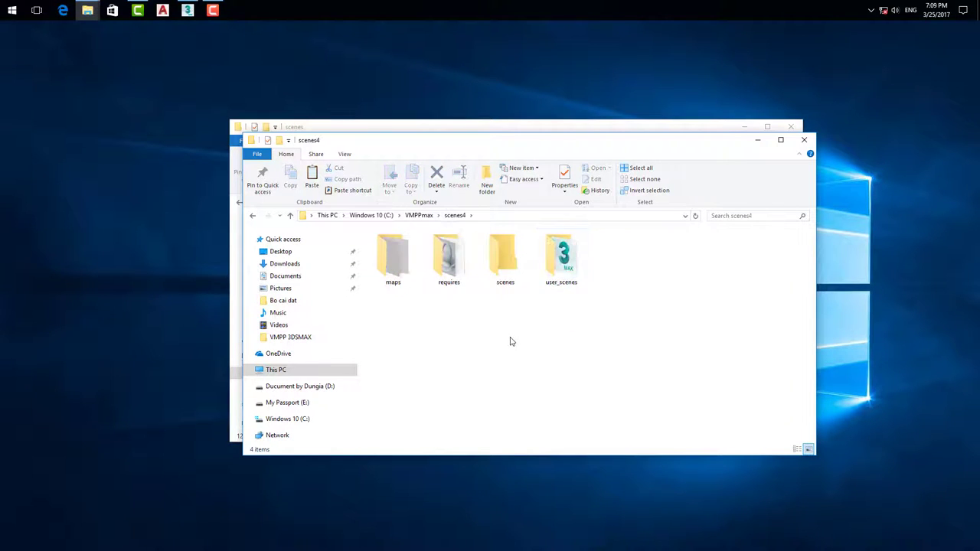
{"action": "double_click", "coordinate": [516, 264]}
{"action": "right_click", "coordinate": [487, 288]}
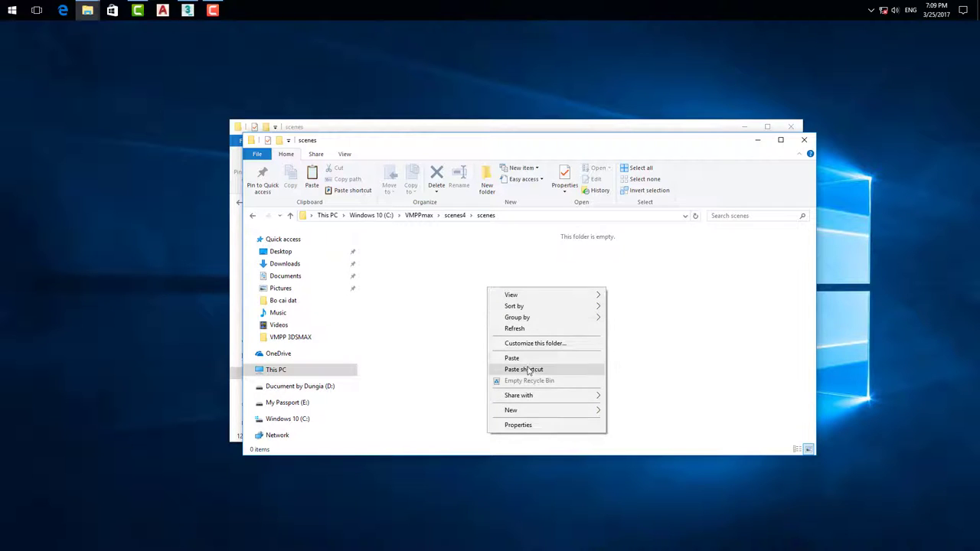
{"action": "left_click", "coordinate": [525, 359]}
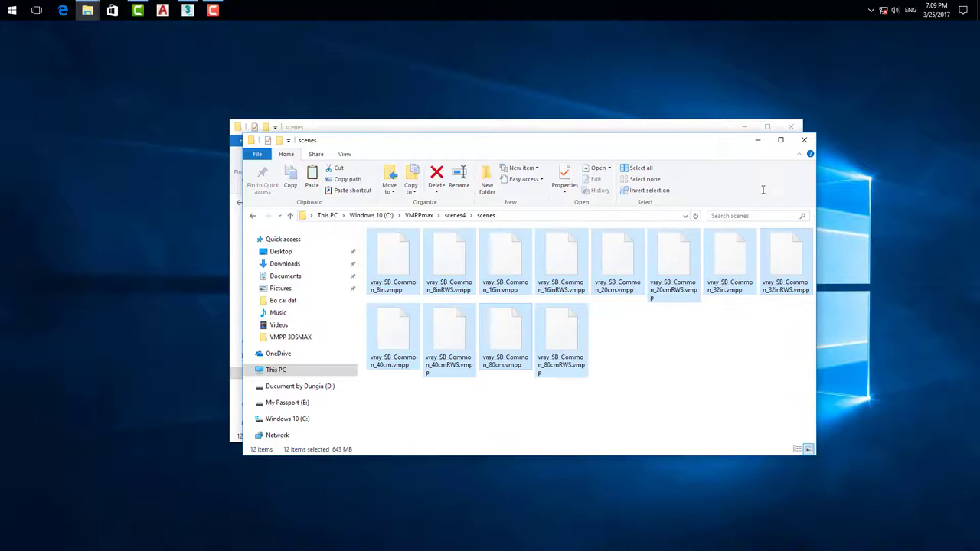
{"action": "left_click", "coordinate": [803, 140]}
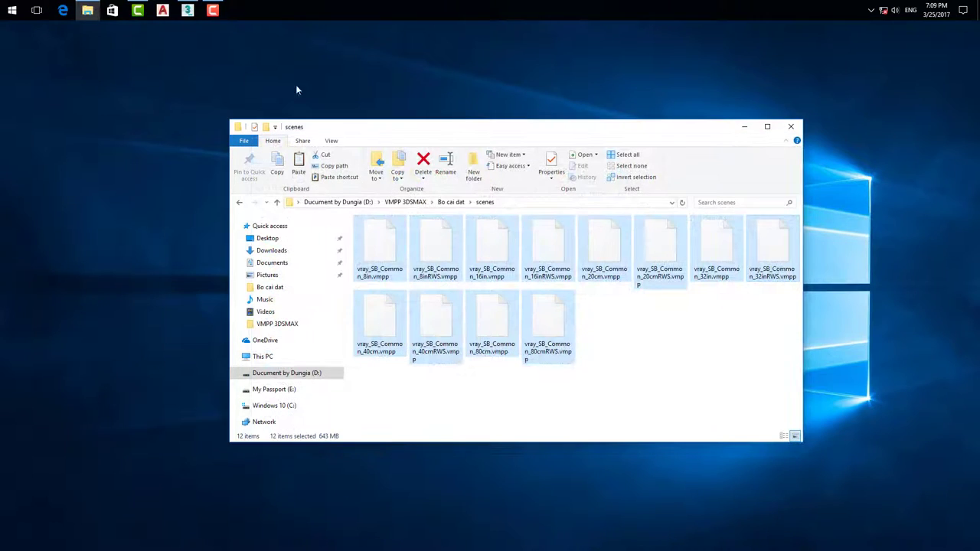
In Material Lab, set ShaderBall Common, Centimeters and 20 cm object size, then load the template.
{"action": "left_click", "coordinate": [188, 10]}
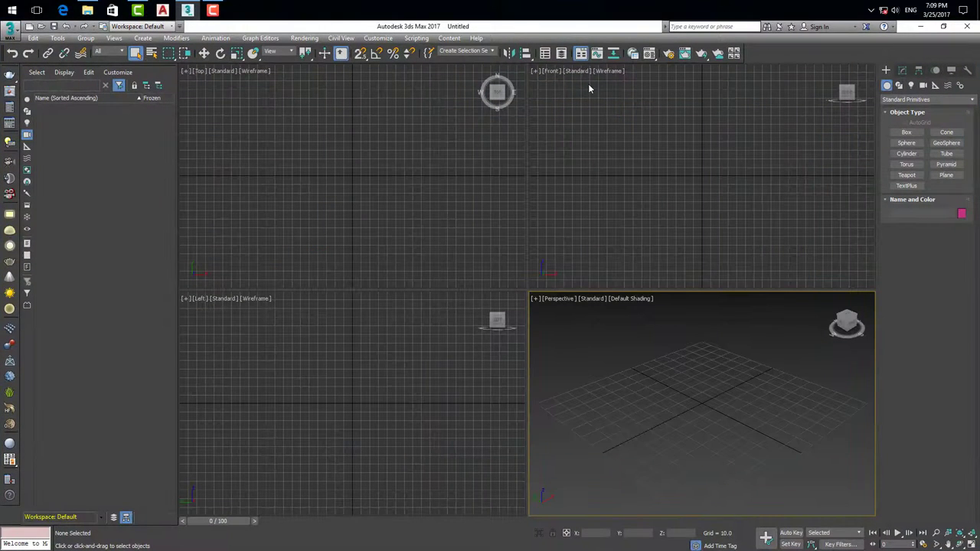
{"action": "left_click", "coordinate": [632, 54]}
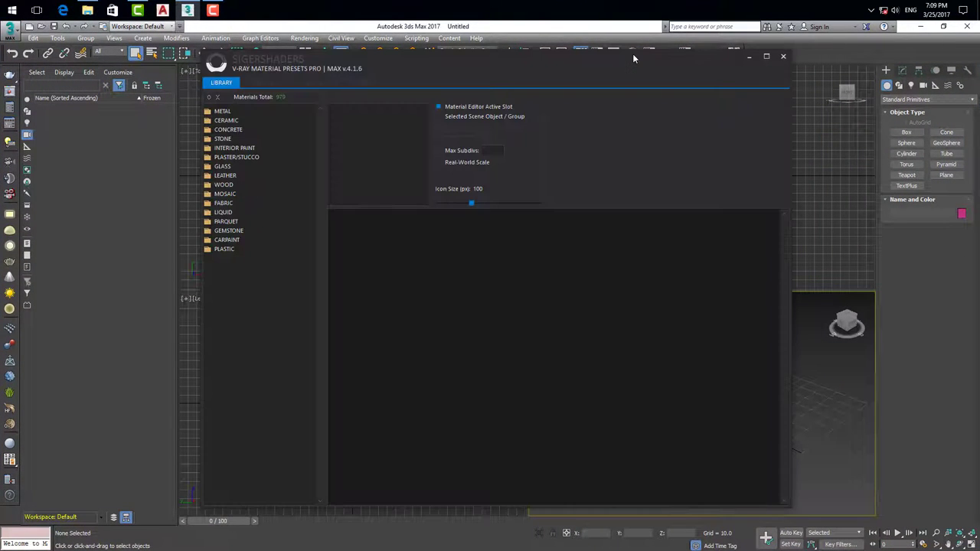
{"action": "left_click", "coordinate": [331, 83]}
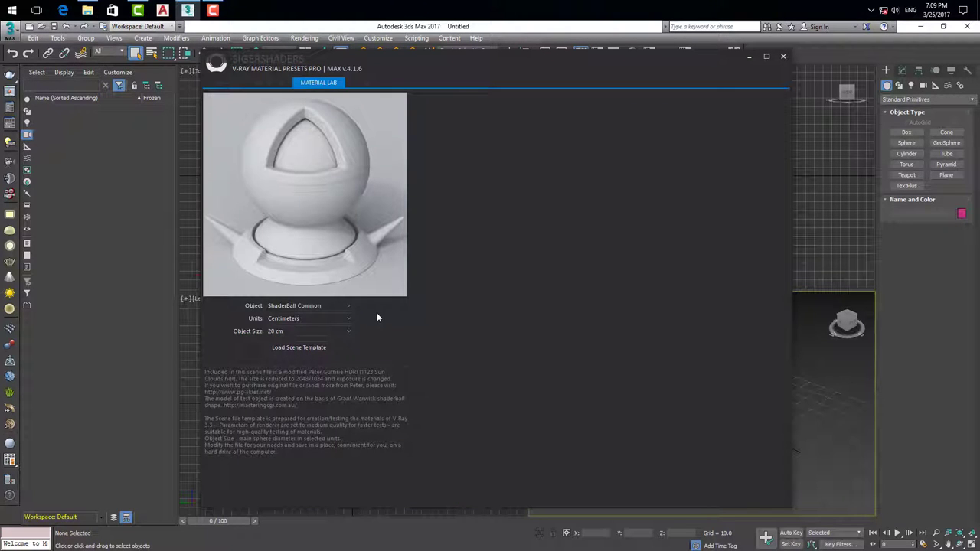
{"action": "left_click", "coordinate": [348, 305]}
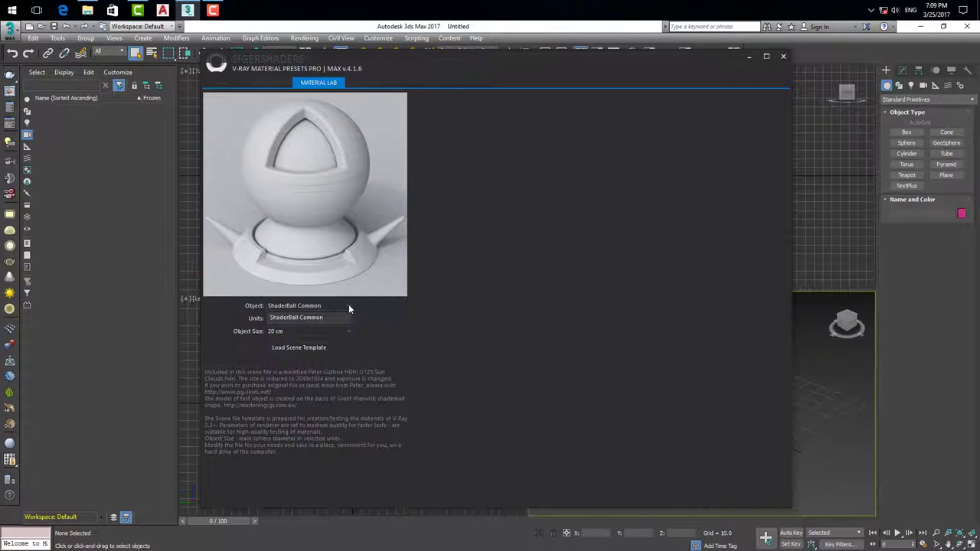
{"action": "left_click", "coordinate": [349, 316]}
{"action": "left_click", "coordinate": [348, 319]}
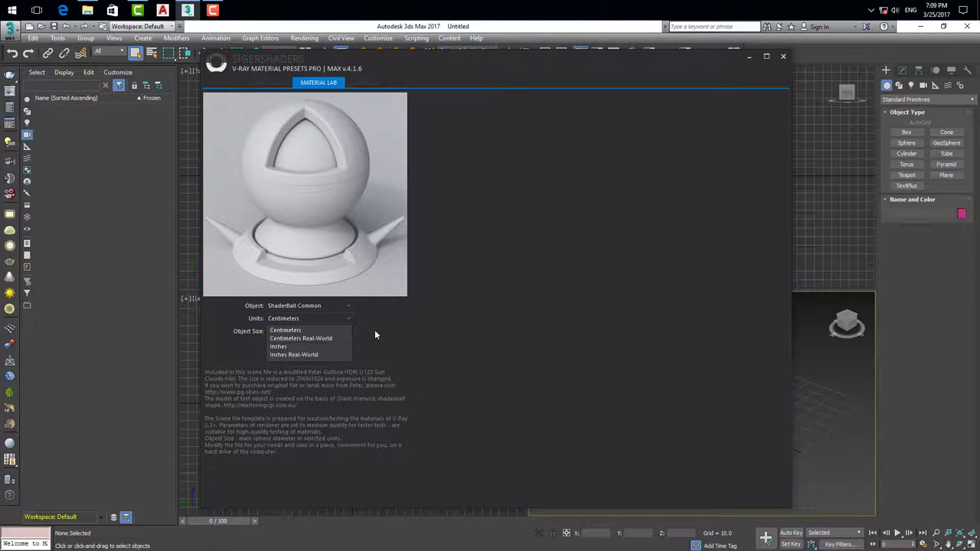
{"action": "left_click", "coordinate": [340, 330]}
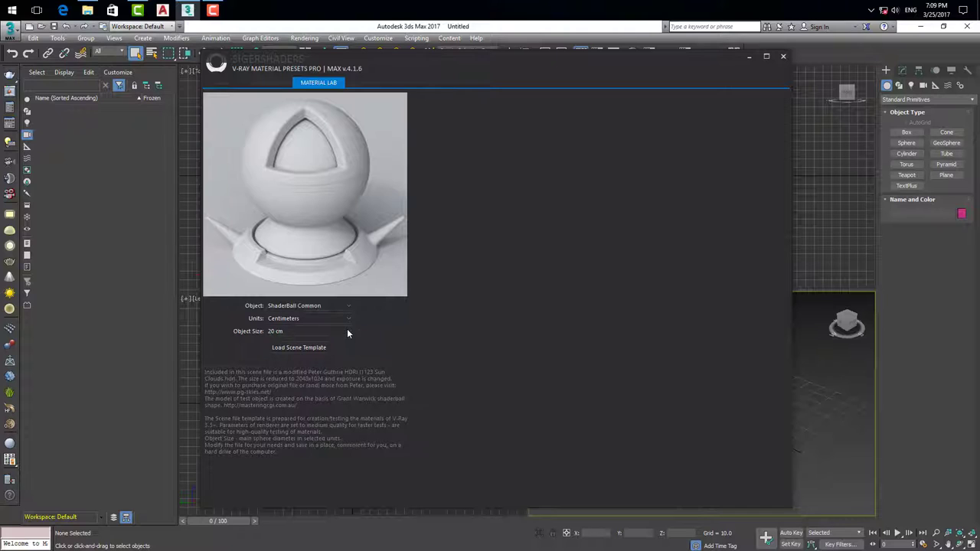
{"action": "left_click", "coordinate": [343, 333]}
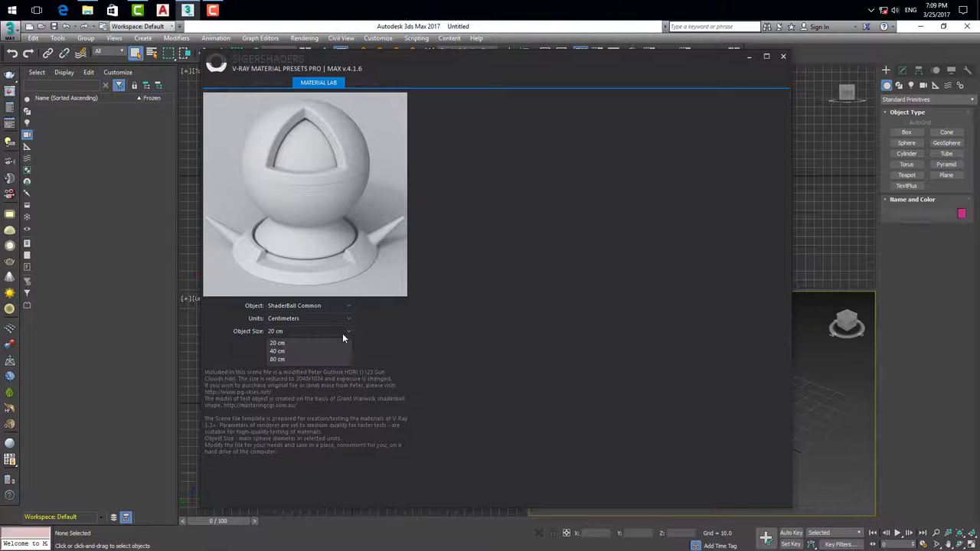
{"action": "left_click", "coordinate": [302, 344]}
{"action": "left_click", "coordinate": [305, 349]}
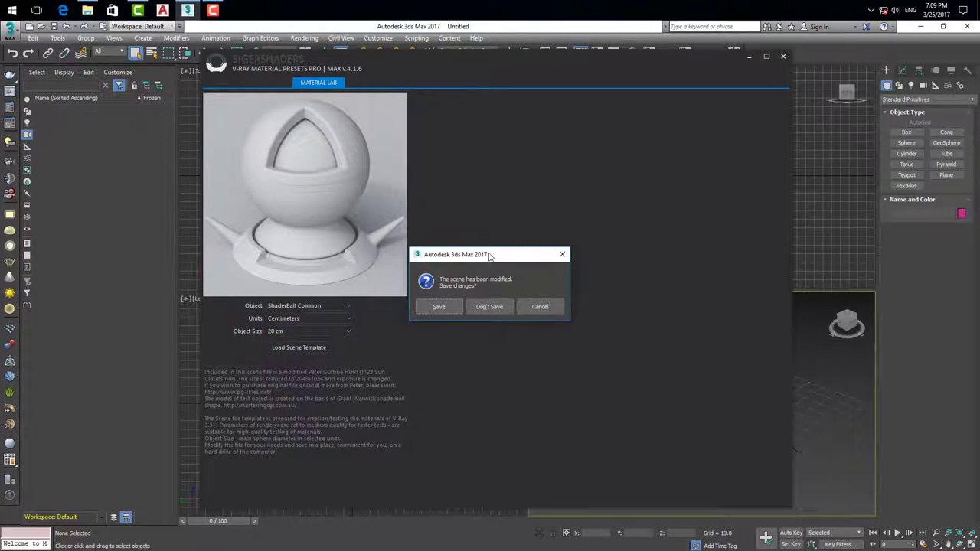
Discard changes to the current scene and move the presets window aside to show Camera_Main.
{"action": "left_click_drag", "start_coordinate": [490, 256], "coordinate": [489, 246]}
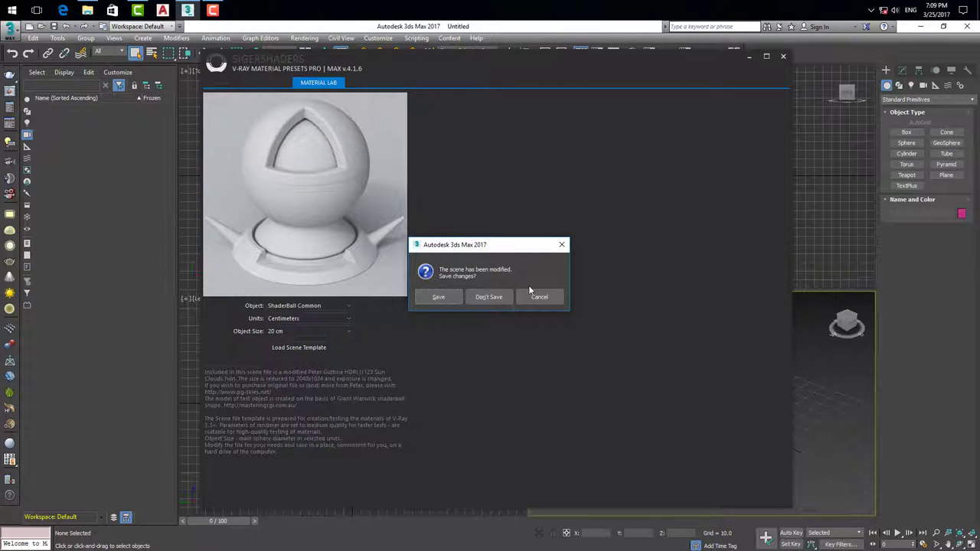
{"action": "left_click", "coordinate": [487, 297]}
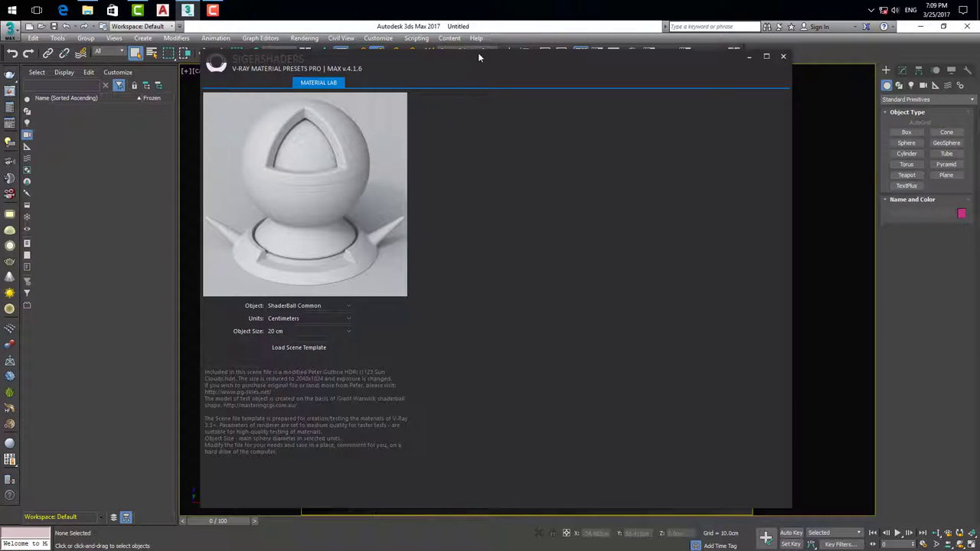
{"action": "left_click_drag", "start_coordinate": [477, 57], "coordinate": [545, 438]}
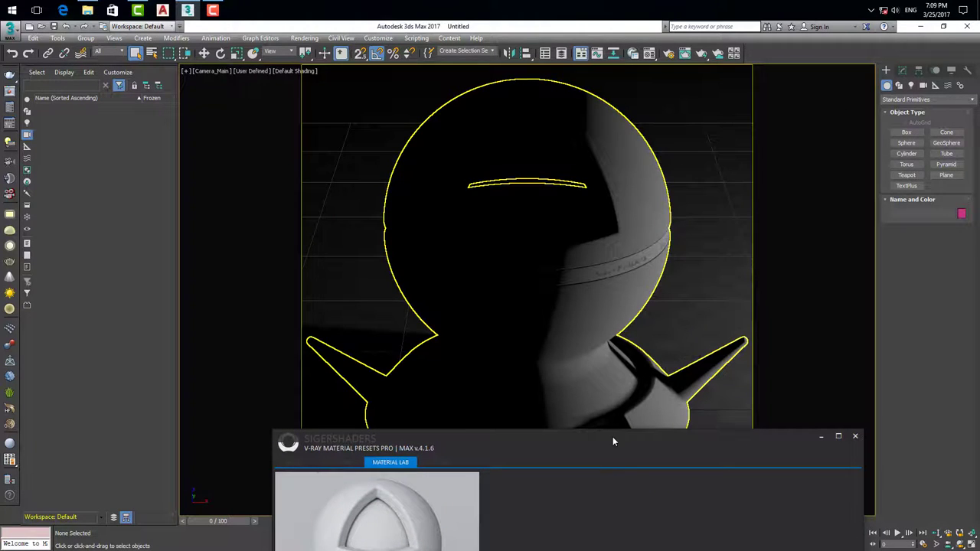
{"action": "mouse_move", "coordinate": [612, 441]}
{"action": "left_mouse_down"}
{"action": "mouse_move", "coordinate": [758, 344]}
{"action": "mouse_move", "coordinate": [543, 309]}
{"action": "mouse_move", "coordinate": [390, 73]}
{"action": "mouse_move", "coordinate": [362, 116]}
{"action": "left_mouse_up"}
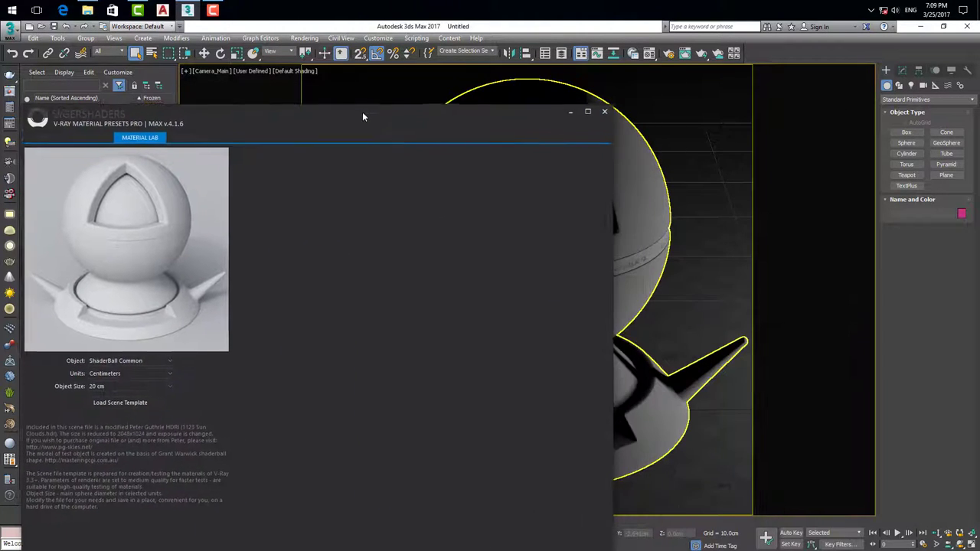
Show the ArrowayWoodVol1 category under 02 GỖ ARROWAY in the User Library, then select the shaderball.
{"action": "left_click", "coordinate": [83, 135]}
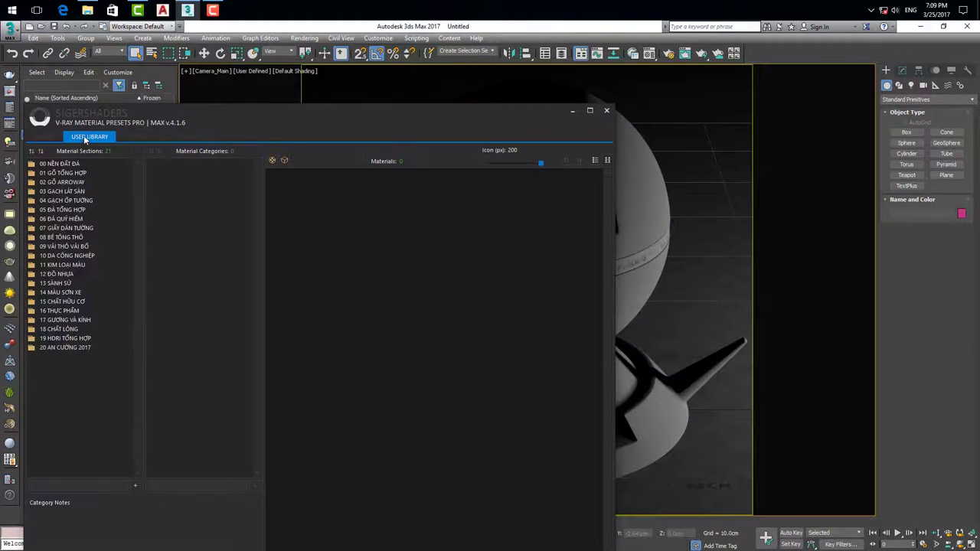
{"action": "mouse_move", "coordinate": [174, 111]}
{"action": "left_mouse_down"}
{"action": "mouse_move", "coordinate": [182, 98]}
{"action": "mouse_move", "coordinate": [473, 273]}
{"action": "mouse_move", "coordinate": [487, 272]}
{"action": "mouse_move", "coordinate": [261, 247]}
{"action": "mouse_move", "coordinate": [182, 221]}
{"action": "left_mouse_up"}
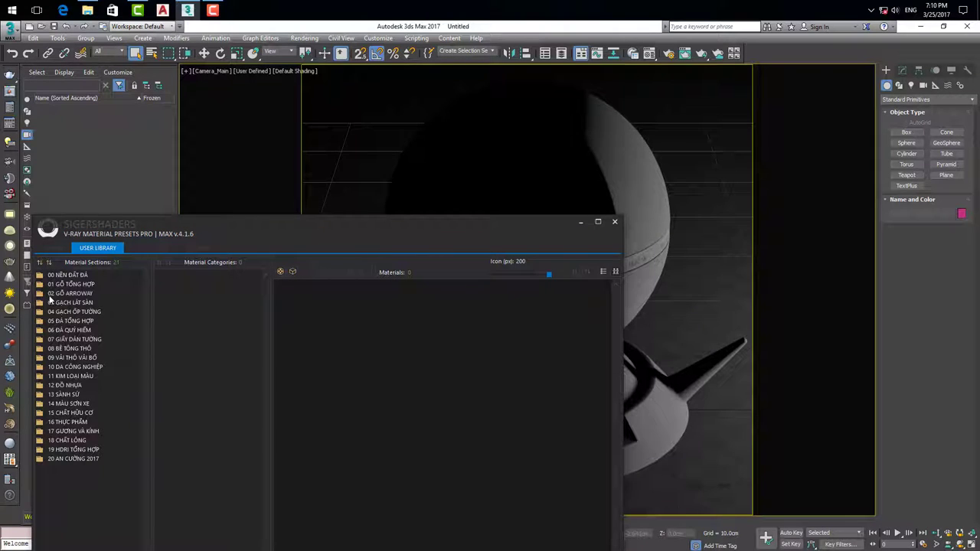
{"action": "left_click", "coordinate": [48, 294]}
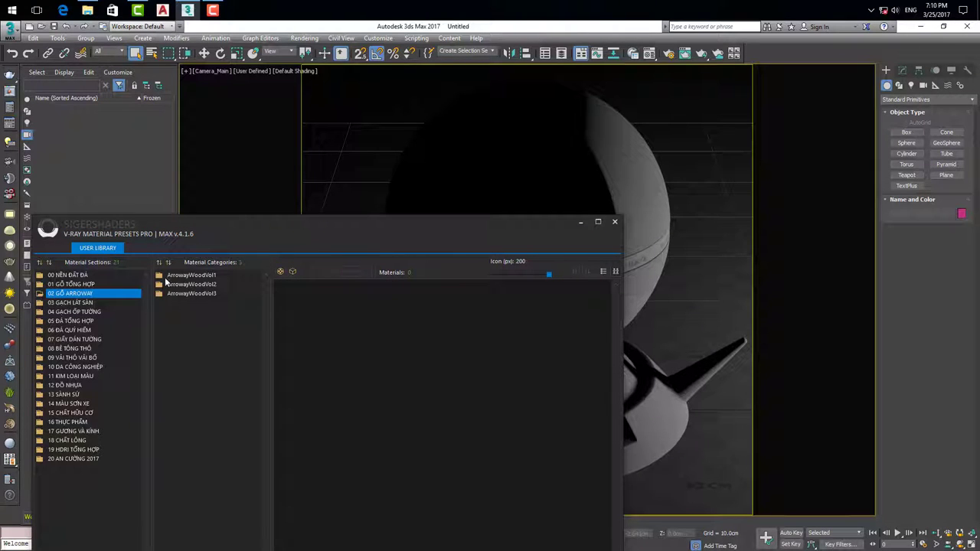
{"action": "left_click", "coordinate": [159, 277]}
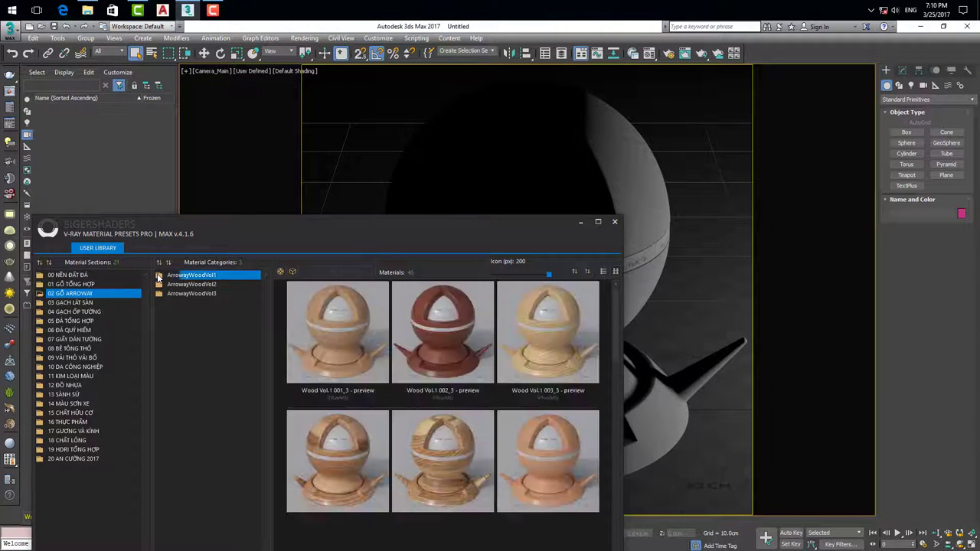
{"action": "left_click_drag", "start_coordinate": [404, 222], "coordinate": [356, 223]}
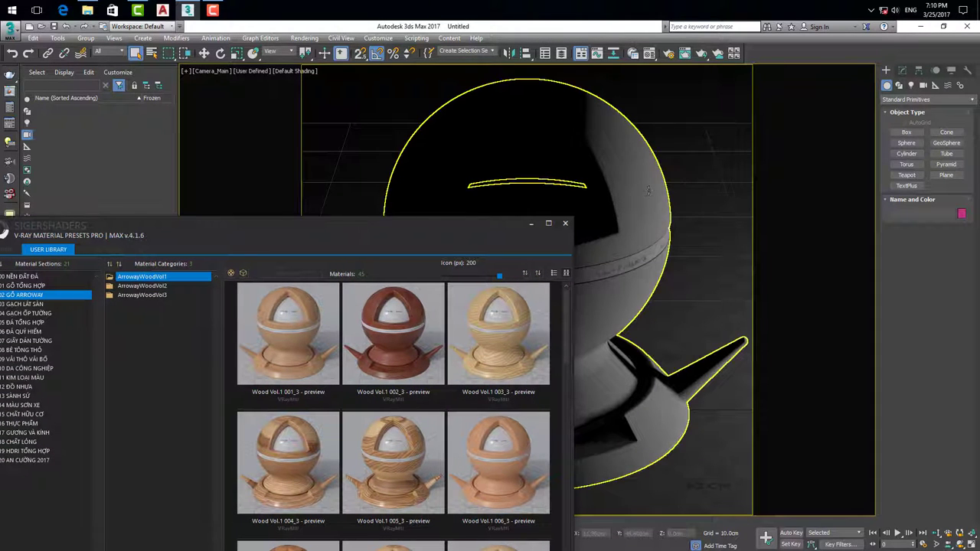
{"action": "left_click", "coordinate": [660, 404]}
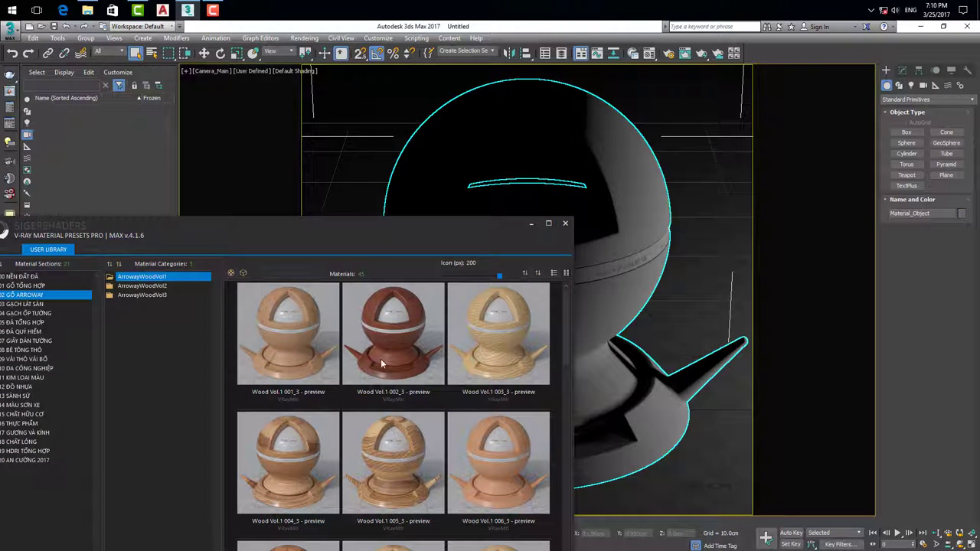
Assign the Wood Vol.1 003_3 material to the selected shaderball.
{"action": "right_click", "coordinate": [483, 319]}
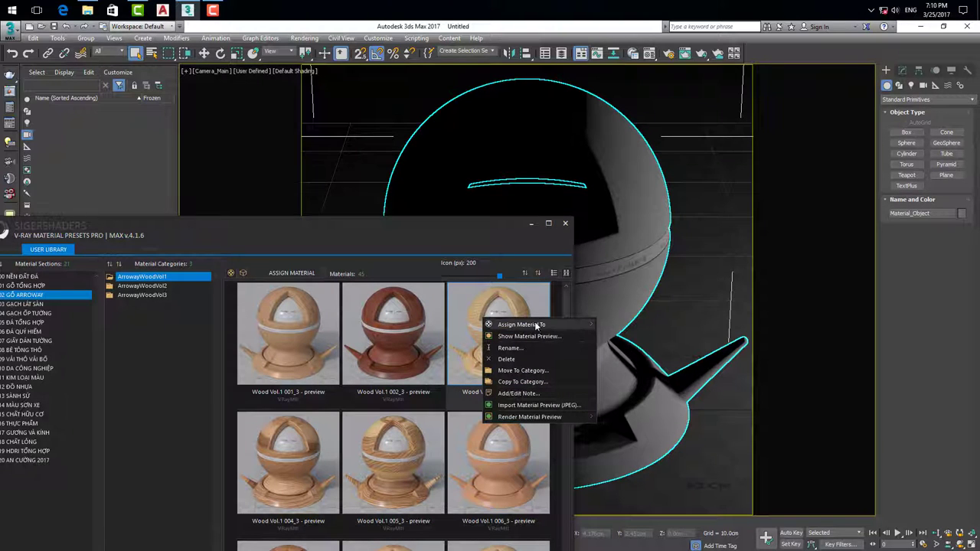
{"action": "mouse_move", "coordinate": [529, 325]}
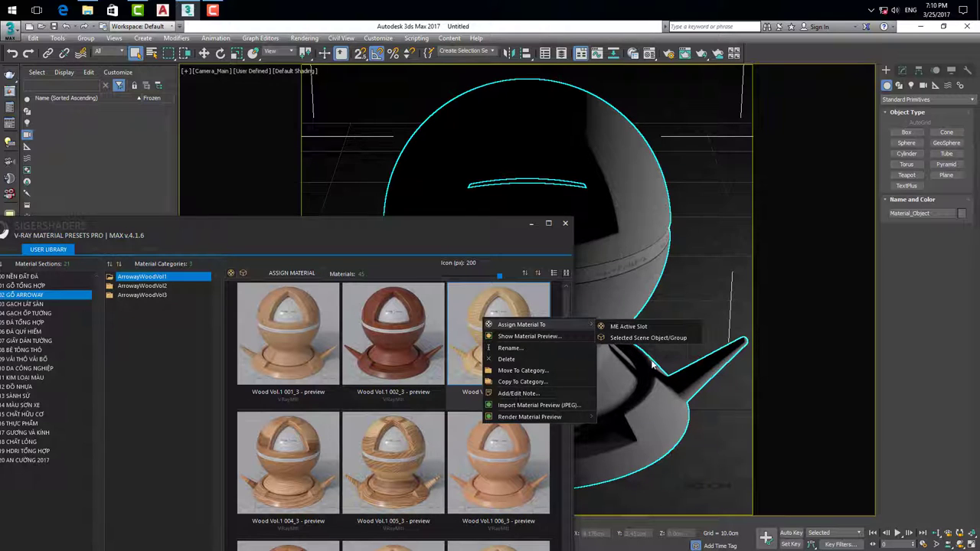
{"action": "left_click", "coordinate": [647, 337]}
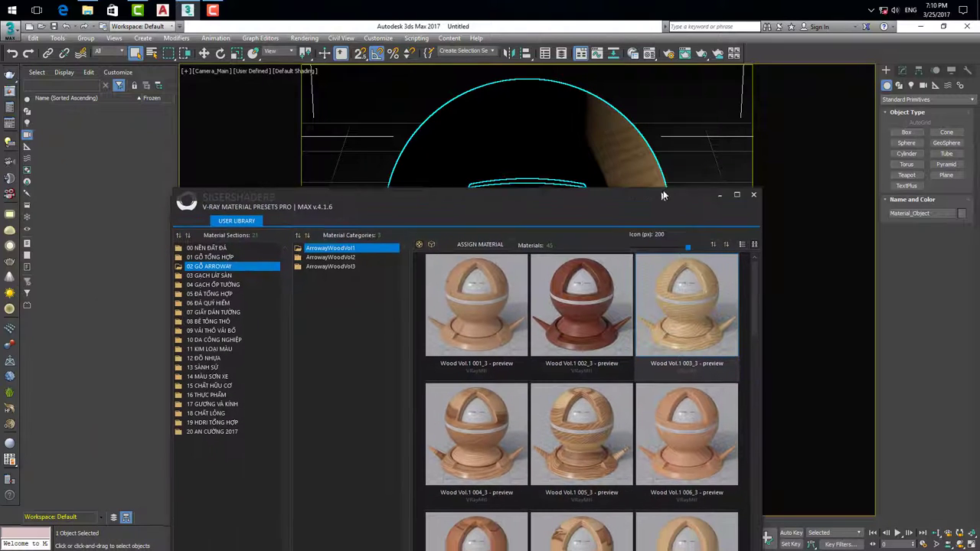
{"action": "mouse_move", "coordinate": [472, 224]}
{"action": "left_mouse_down"}
{"action": "mouse_move", "coordinate": [677, 193]}
{"action": "mouse_move", "coordinate": [706, 130]}
{"action": "left_mouse_up"}
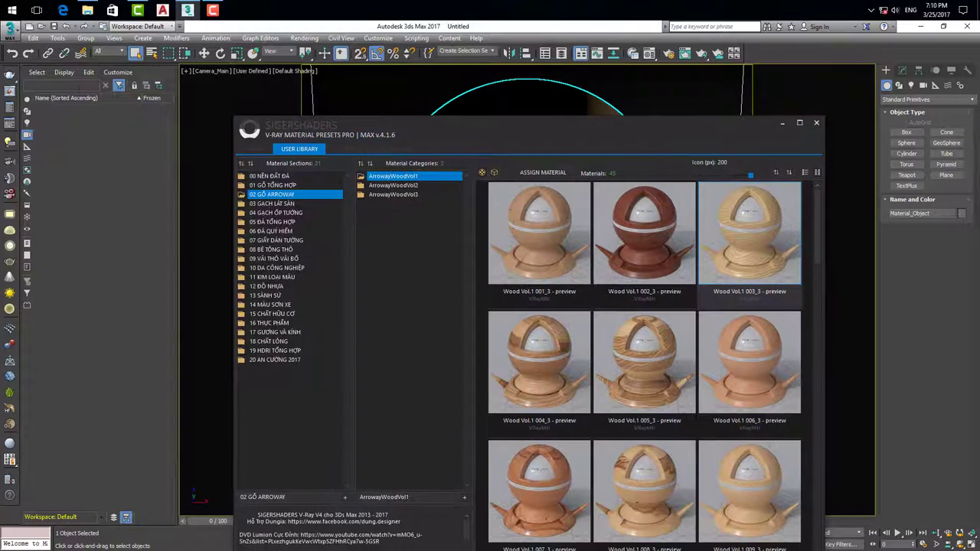
Start a production render and bring the V-Ray frame buffer into view.
{"action": "left_click", "coordinate": [13, 75]}
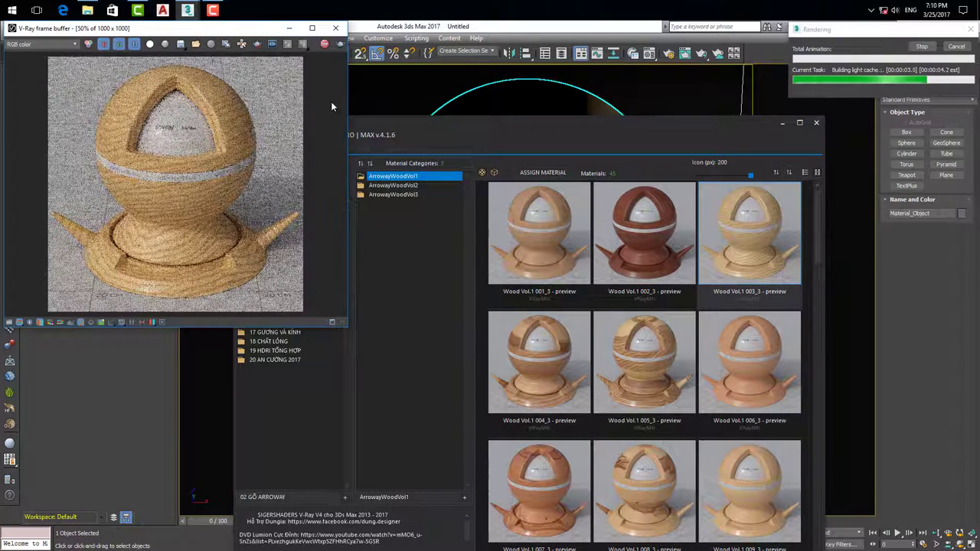
{"action": "left_click_drag", "start_coordinate": [195, 24], "coordinate": [326, 97]}
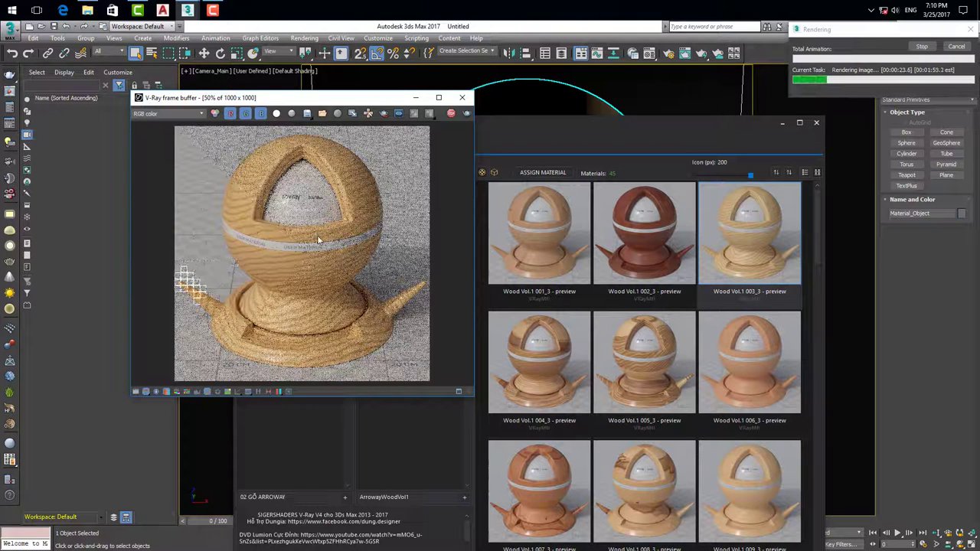
Zoom and pan the V-Ray frame buffer to watch the pedestal base render.
{"action": "left_click_drag", "start_coordinate": [322, 98], "coordinate": [309, 100]}
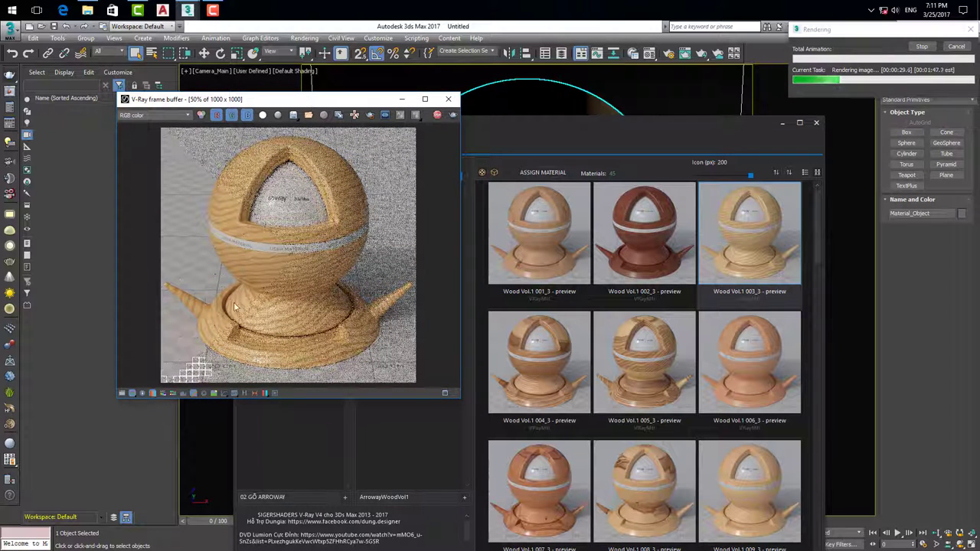
{"action": "scroll", "coordinate": [194, 261], "scroll_direction": "up", "scroll_amount": 1}
{"action": "mouse_move", "coordinate": [195, 261]}
{"action": "middle_mouse_down"}
{"action": "mouse_move", "coordinate": [273, 189]}
{"action": "mouse_move", "coordinate": [267, 243]}
{"action": "mouse_move", "coordinate": [223, 266]}
{"action": "middle_mouse_up"}
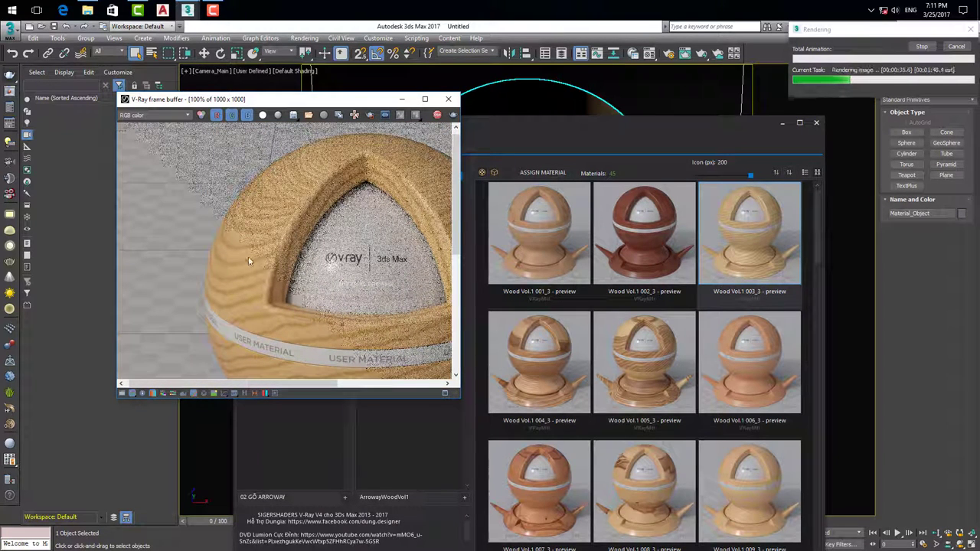
{"action": "scroll", "coordinate": [248, 259], "scroll_direction": "down", "scroll_amount": 1}
{"action": "scroll", "coordinate": [254, 362], "scroll_direction": "up", "scroll_amount": 1}
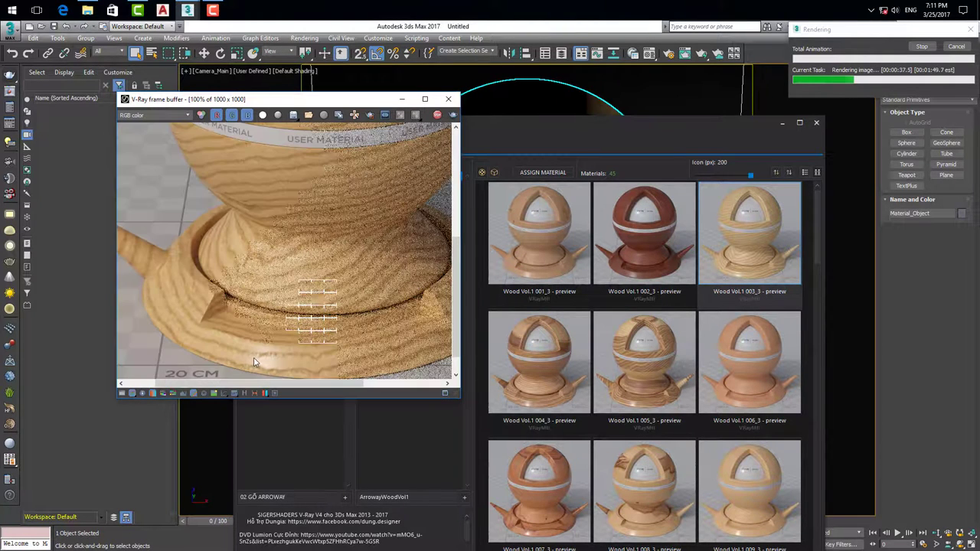
{"action": "middle_click_drag", "start_coordinate": [229, 359], "coordinate": [243, 332]}
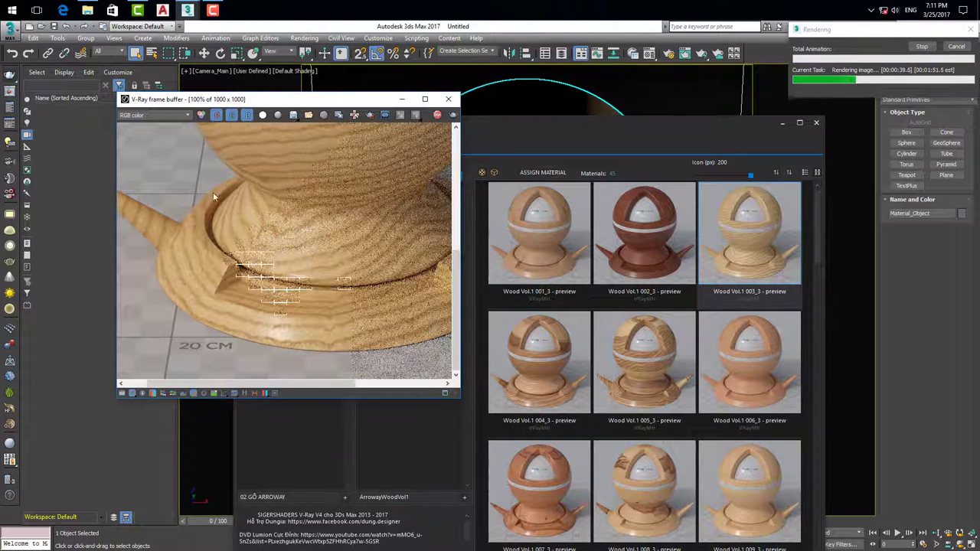
{"action": "middle_click_drag", "start_coordinate": [213, 192], "coordinate": [215, 233]}
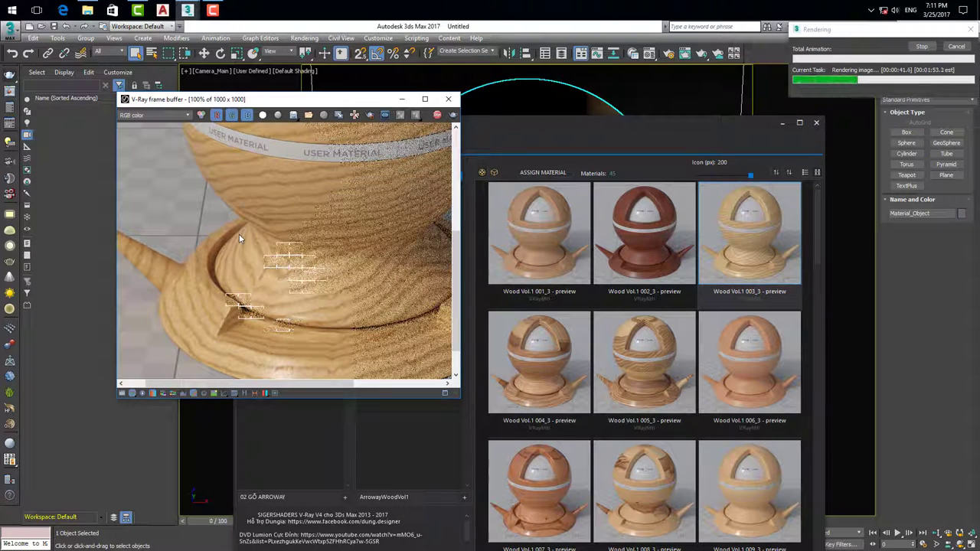
{"action": "scroll", "coordinate": [251, 245], "scroll_direction": "down", "scroll_amount": 1}
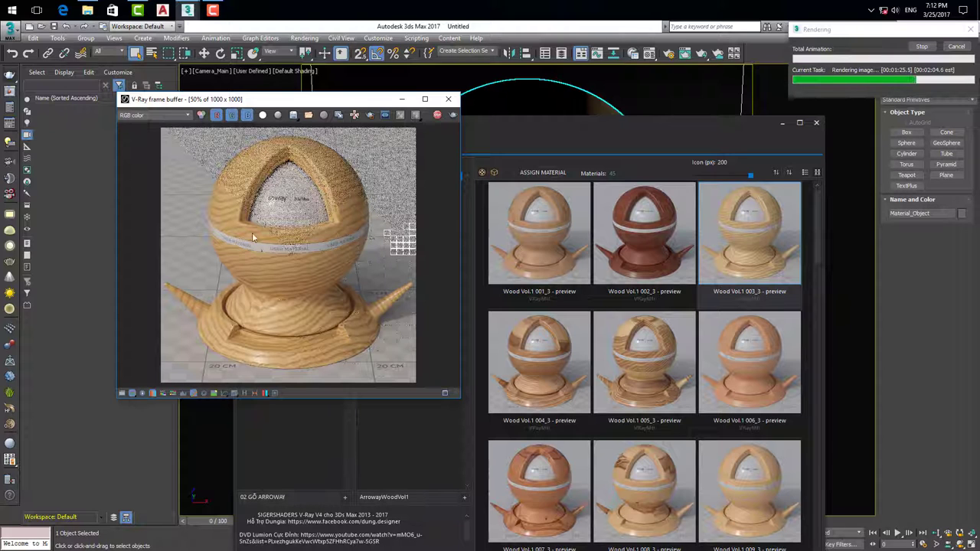
Inspect the USER MATERIAL band and logo cutout closely until the 0:02:07 render finishes.
{"action": "scroll", "coordinate": [280, 229], "scroll_direction": "up", "scroll_amount": 2}
{"action": "mouse_move", "coordinate": [329, 265]}
{"action": "middle_mouse_down"}
{"action": "mouse_move", "coordinate": [294, 192]}
{"action": "mouse_move", "coordinate": [307, 256]}
{"action": "mouse_move", "coordinate": [271, 194]}
{"action": "mouse_move", "coordinate": [348, 235]}
{"action": "mouse_move", "coordinate": [261, 230]}
{"action": "middle_mouse_up"}
{"action": "middle_click_drag", "start_coordinate": [228, 202], "coordinate": [246, 271]}
{"action": "scroll", "coordinate": [247, 271], "scroll_direction": "down", "scroll_amount": 2}
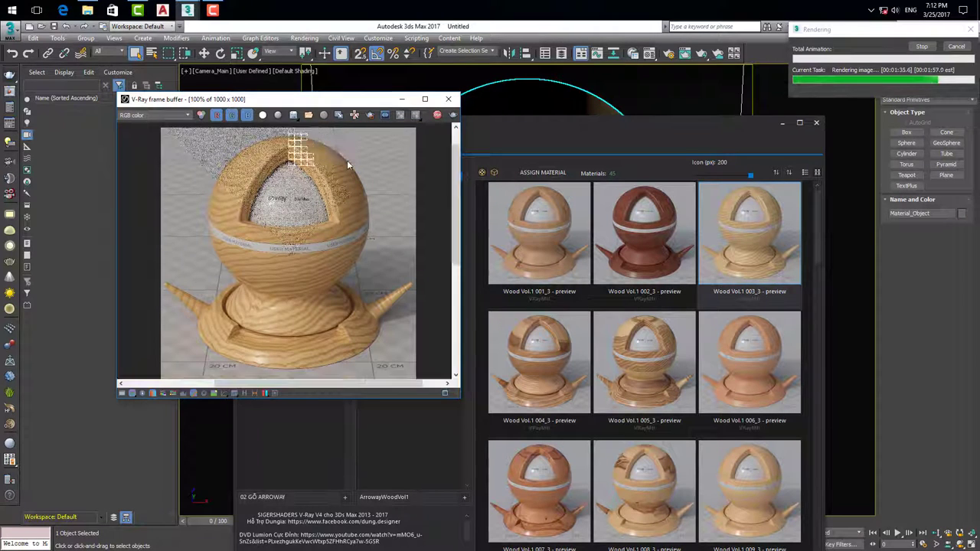
{"action": "scroll", "coordinate": [344, 158], "scroll_direction": "up", "scroll_amount": 2}
{"action": "scroll", "coordinate": [349, 200], "scroll_direction": "down", "scroll_amount": 2}
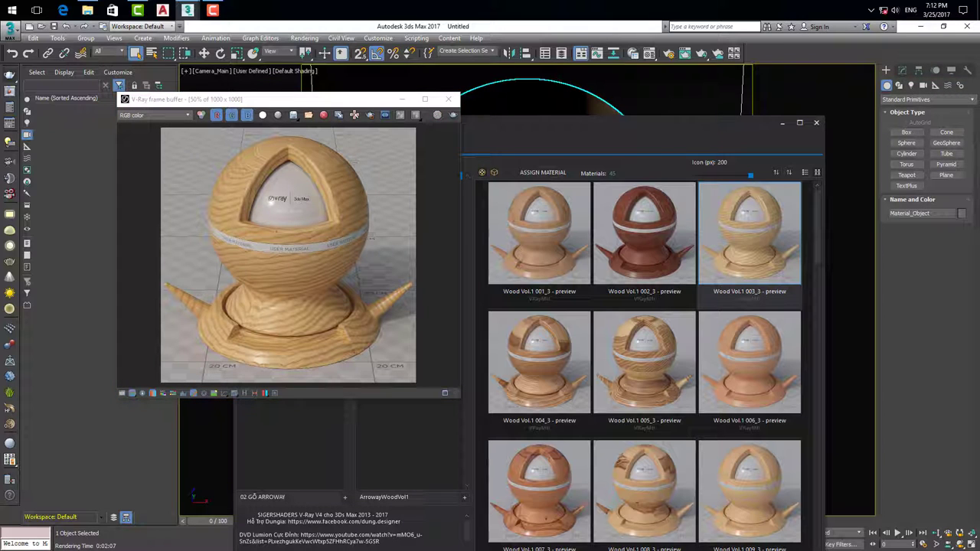
{"action": "double_click", "coordinate": [270, 169]}
{"action": "middle_click_drag", "start_coordinate": [284, 180], "coordinate": [284, 311]}
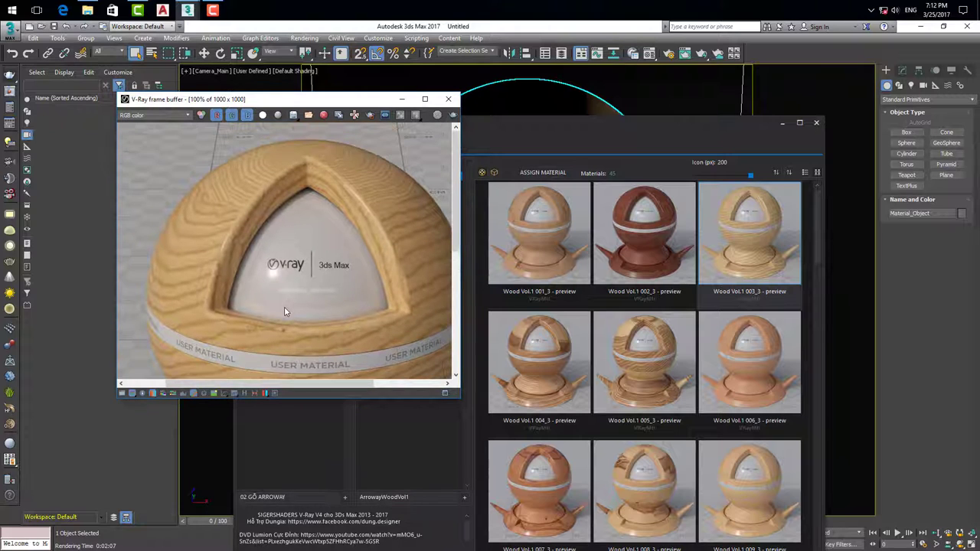
{"action": "double_click", "coordinate": [334, 246]}
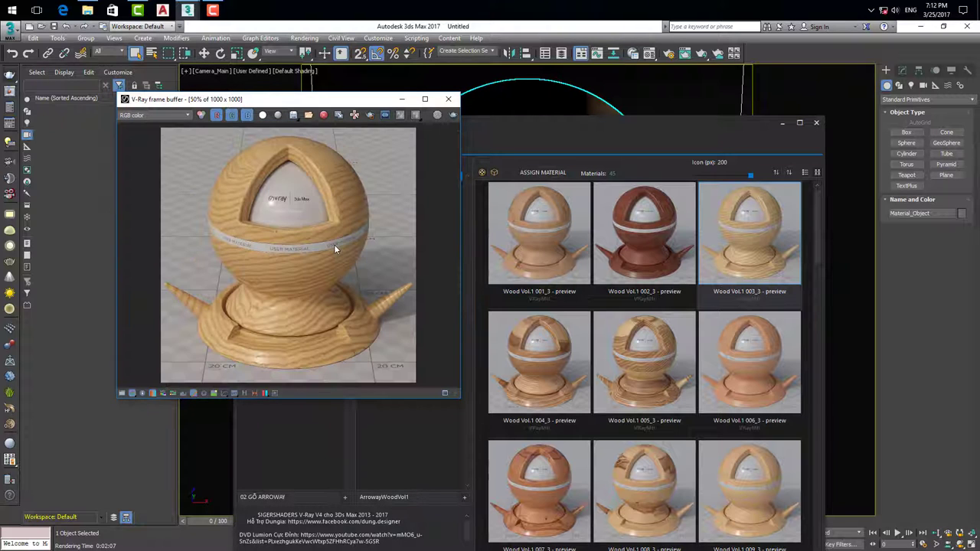
{"action": "double_click", "coordinate": [305, 215]}
{"action": "scroll", "coordinate": [330, 176], "scroll_direction": "down", "scroll_amount": 5}
{"action": "scroll", "coordinate": [318, 181], "scroll_direction": "down", "scroll_amount": 5}
{"action": "scroll", "coordinate": [300, 225], "scroll_direction": "down", "scroll_amount": 2}
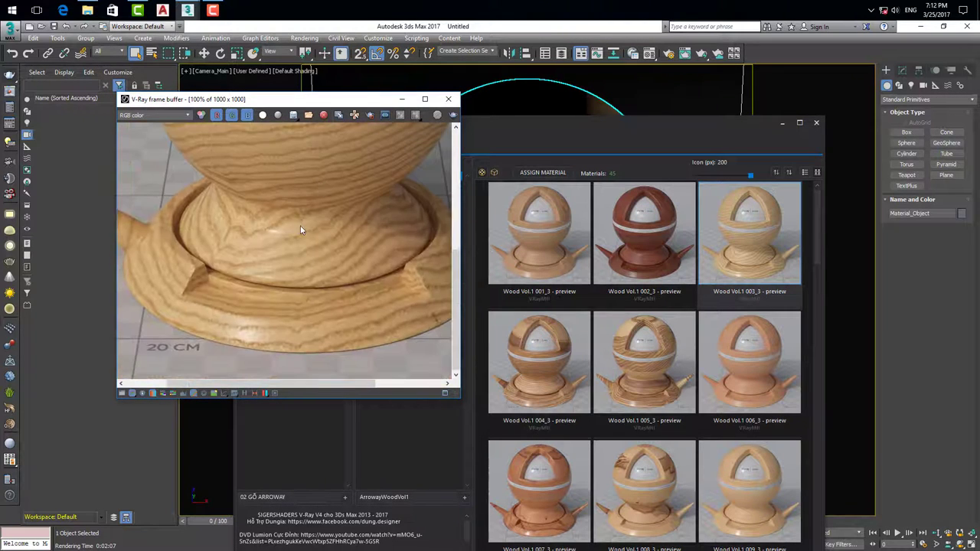
{"action": "double_click", "coordinate": [300, 225]}
{"action": "double_click", "coordinate": [284, 205]}
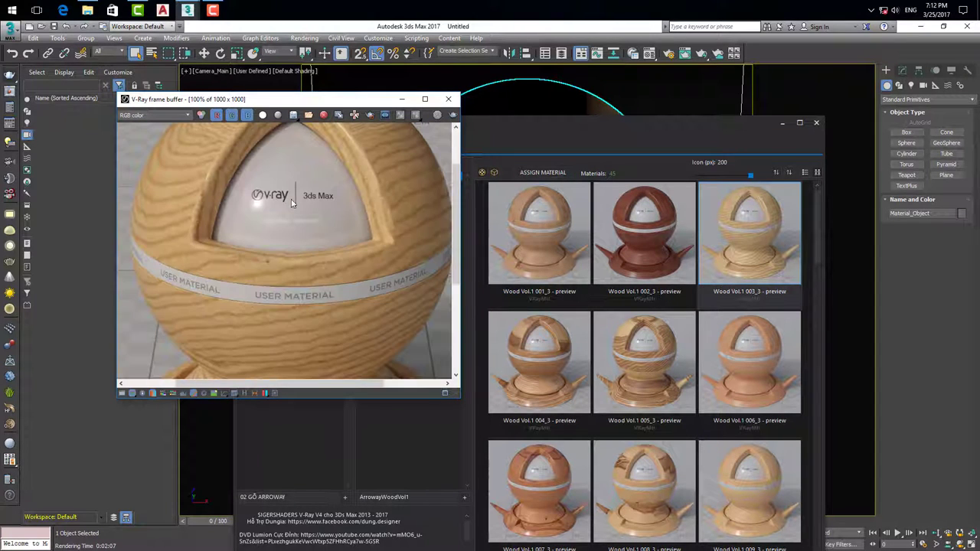
{"action": "scroll", "coordinate": [291, 205], "scroll_direction": "down", "scroll_amount": 2}
{"action": "scroll", "coordinate": [306, 208], "scroll_direction": "down", "scroll_amount": 2}
{"action": "scroll", "coordinate": [311, 208], "scroll_direction": "down", "scroll_amount": 2}
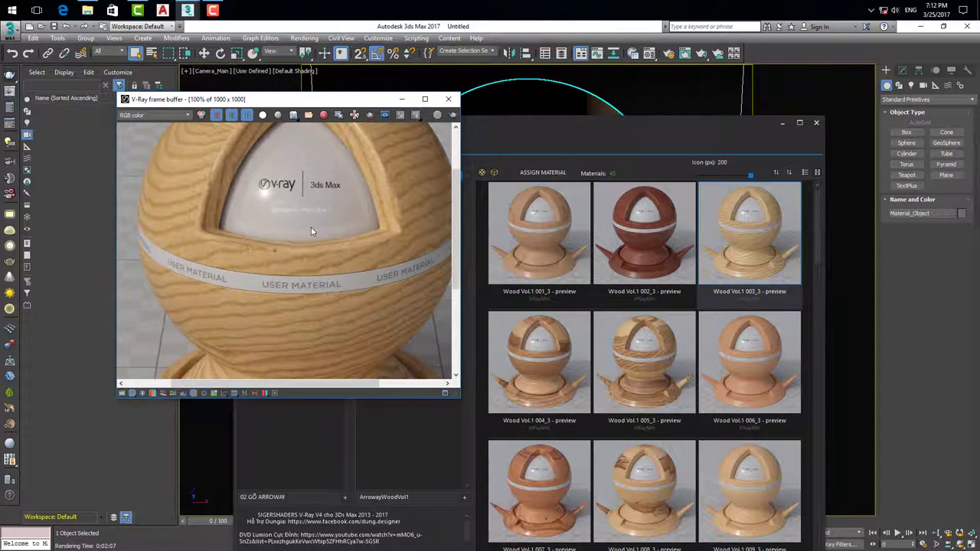
{"action": "double_click", "coordinate": [311, 226]}
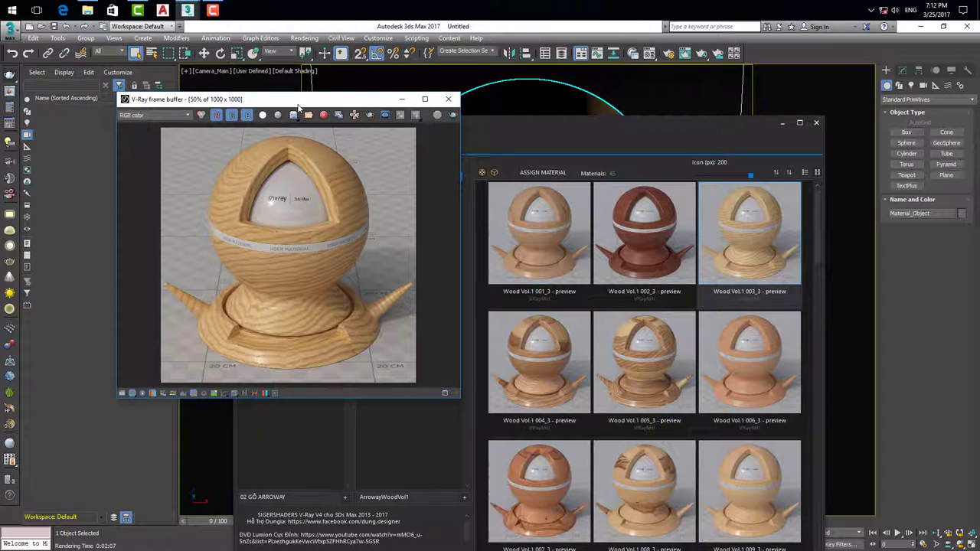
{"action": "left_click_drag", "start_coordinate": [297, 104], "coordinate": [312, 96]}
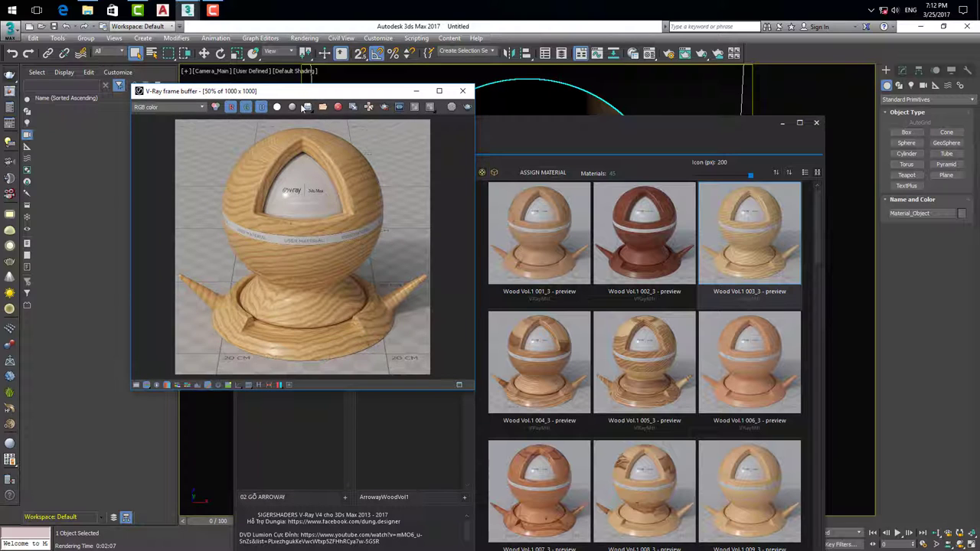
Save the V-Ray render to the Desktop as 001.jpg at JPEG quality 95.
{"action": "left_click", "coordinate": [306, 107]}
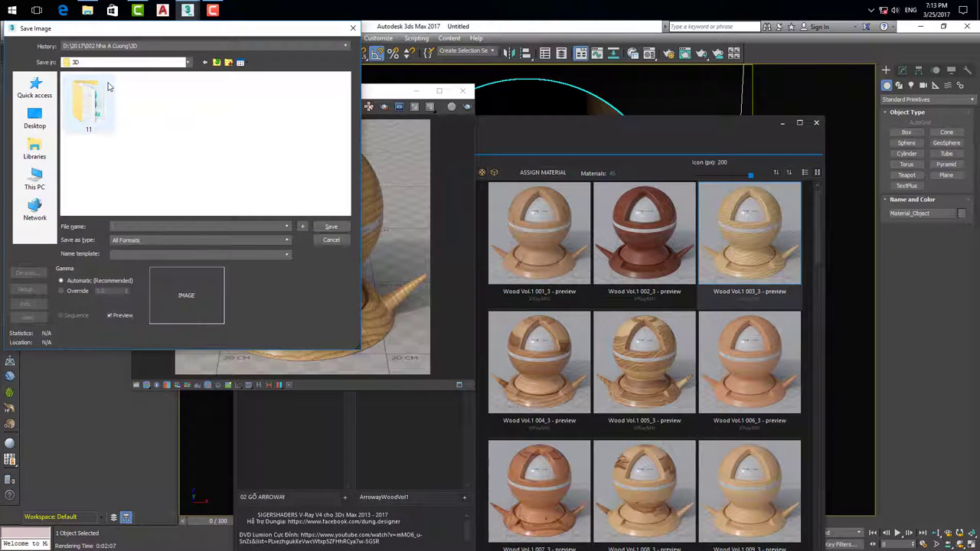
{"action": "left_click", "coordinate": [35, 116]}
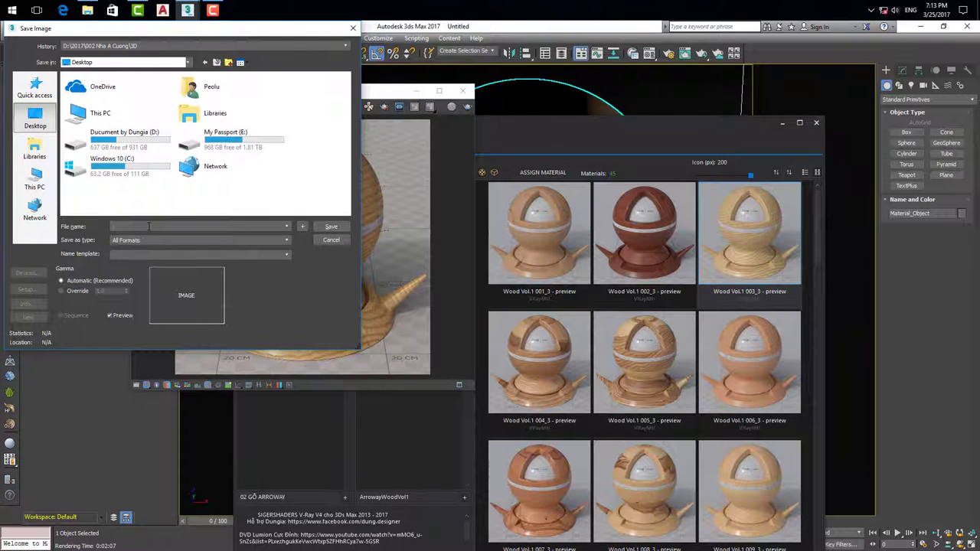
{"action": "type", "text": "001"}
{"action": "left_click", "coordinate": [216, 241]}
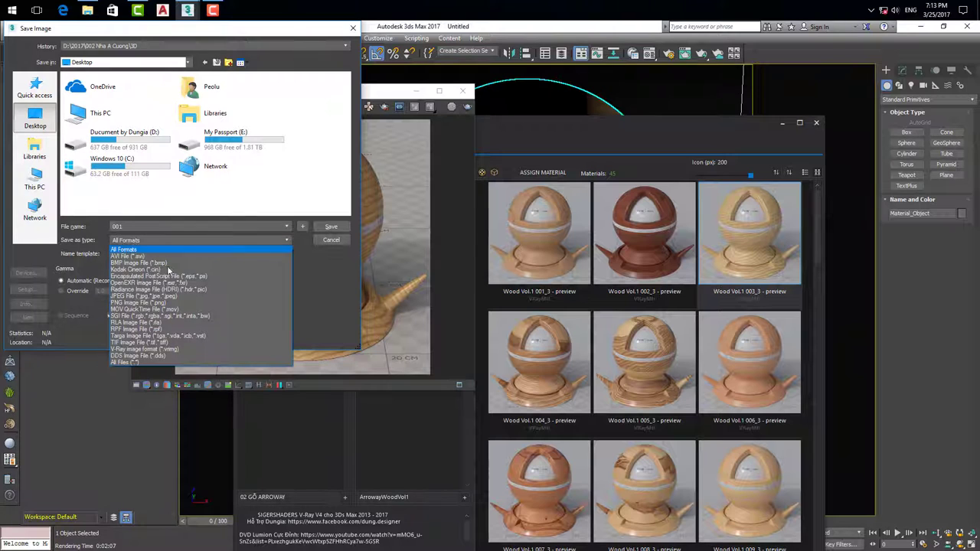
{"action": "left_click", "coordinate": [141, 296]}
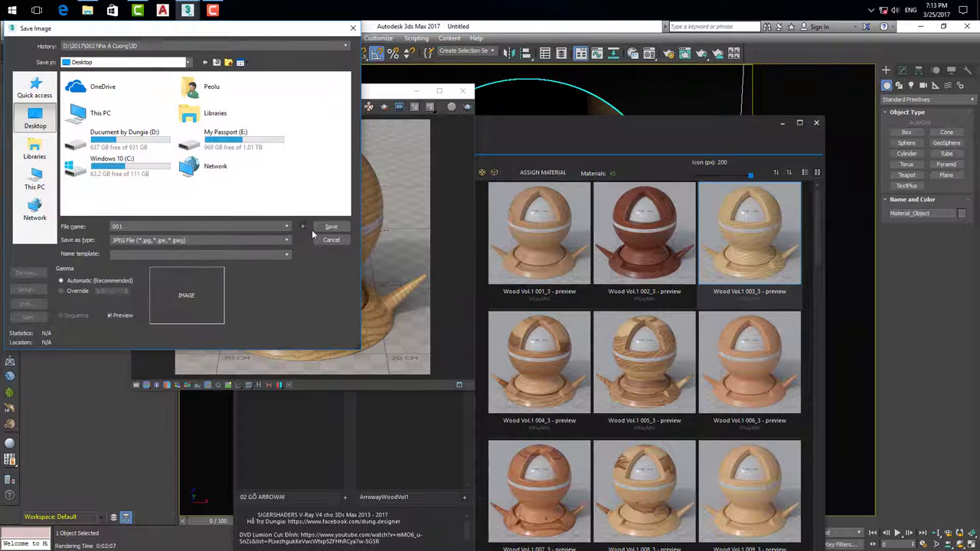
{"action": "left_click", "coordinate": [330, 225]}
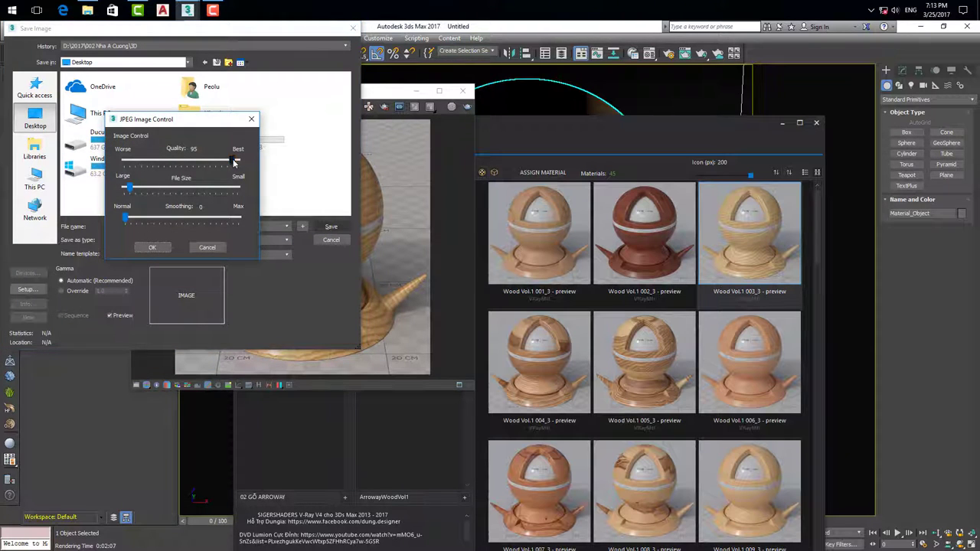
{"action": "left_click", "coordinate": [156, 247]}
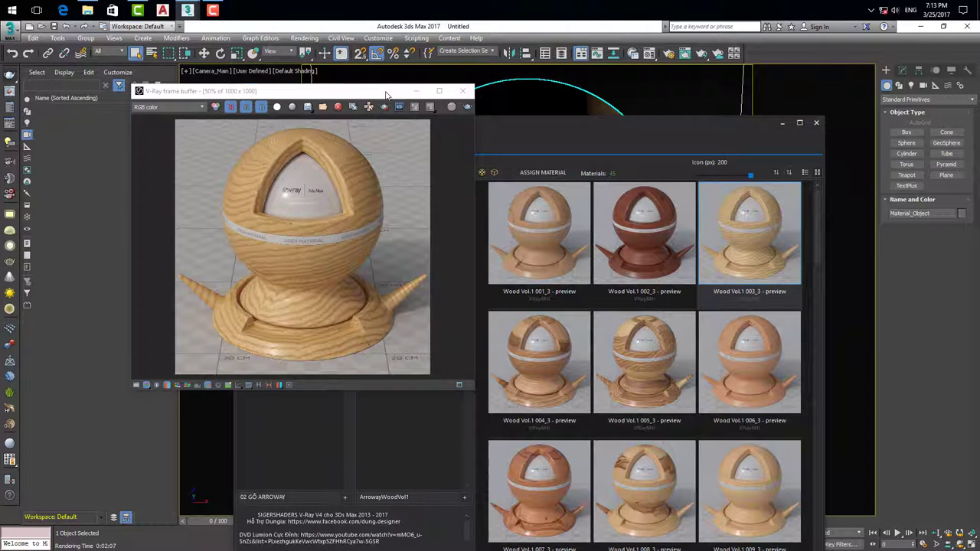
Close the V-Ray frame buffer and move the Material Presets window up and left.
{"action": "left_click_drag", "start_coordinate": [386, 95], "coordinate": [369, 97]}
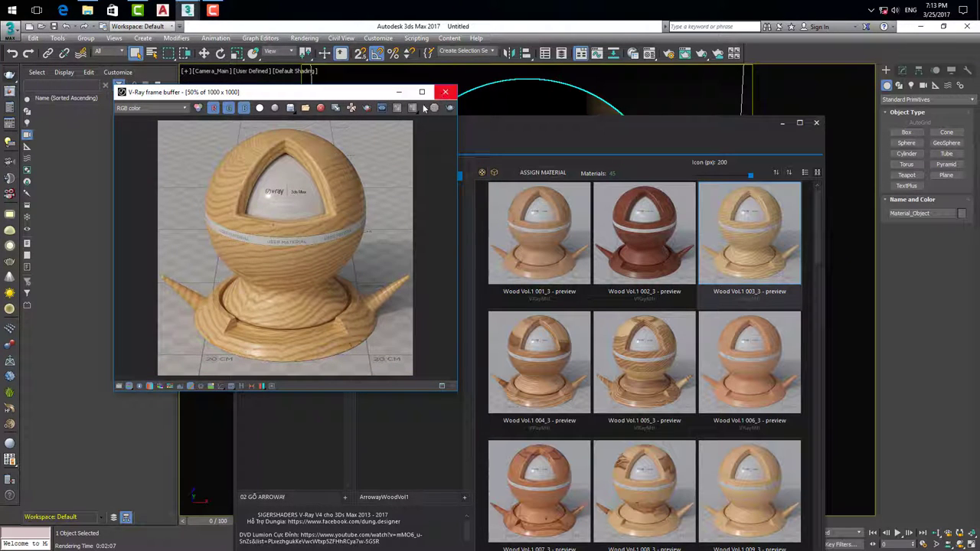
{"action": "left_click", "coordinate": [445, 92]}
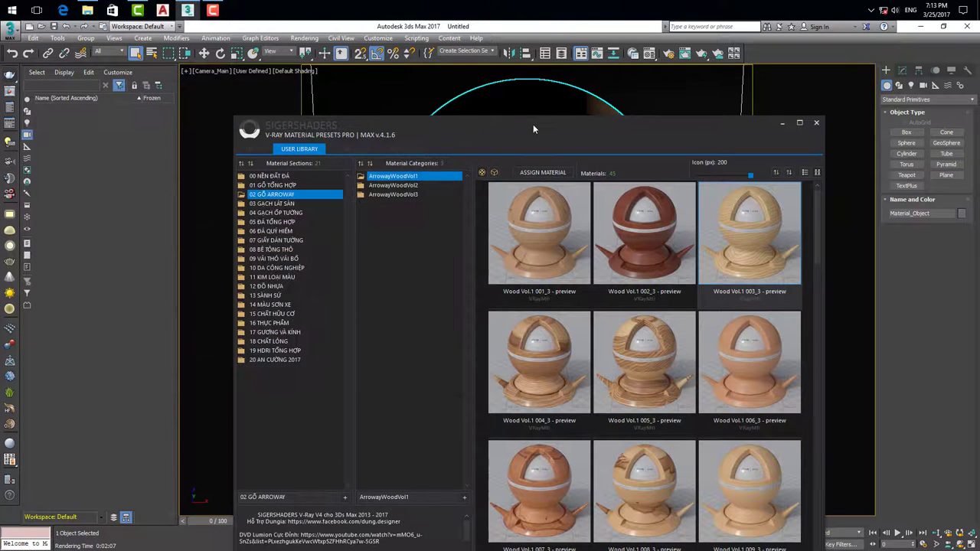
{"action": "left_click_drag", "start_coordinate": [533, 124], "coordinate": [506, 98]}
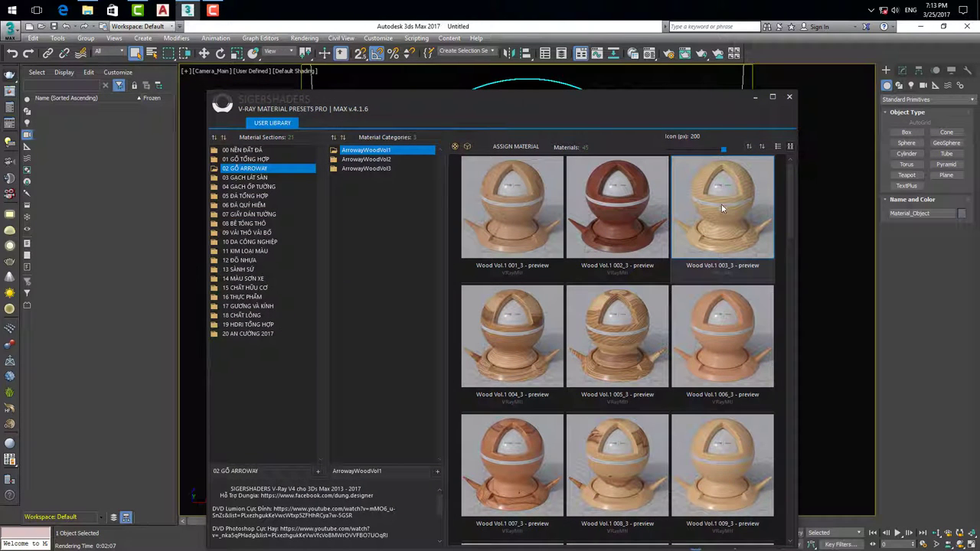
Start importing a JPEG preview for Wood Vol.1 003, then cancel the Open dialog.
{"action": "right_click", "coordinate": [724, 199]}
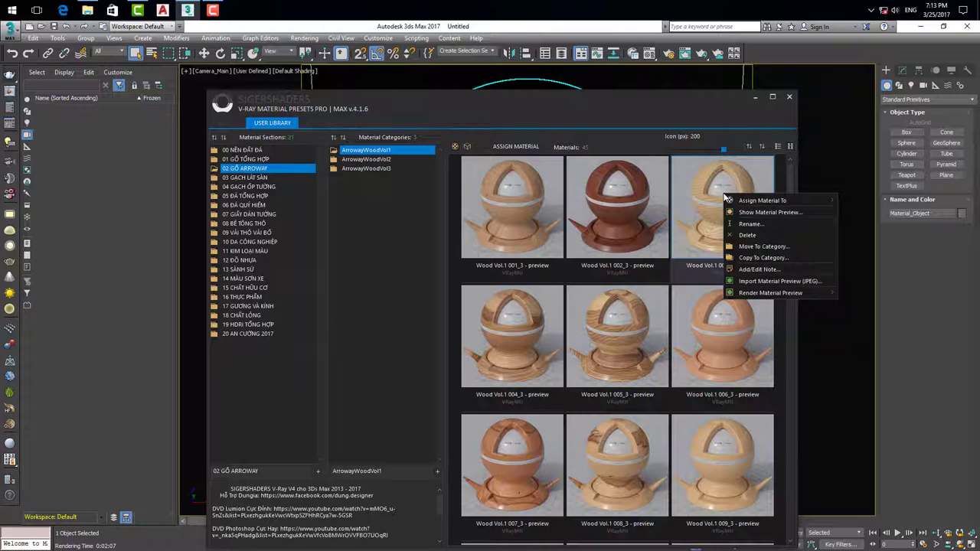
{"action": "left_click", "coordinate": [792, 282]}
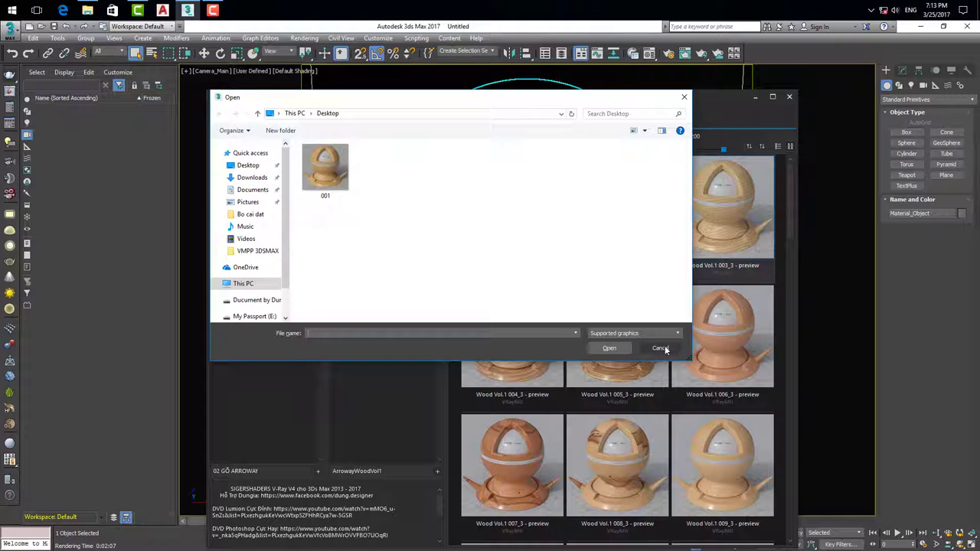
{"action": "left_click", "coordinate": [659, 348]}
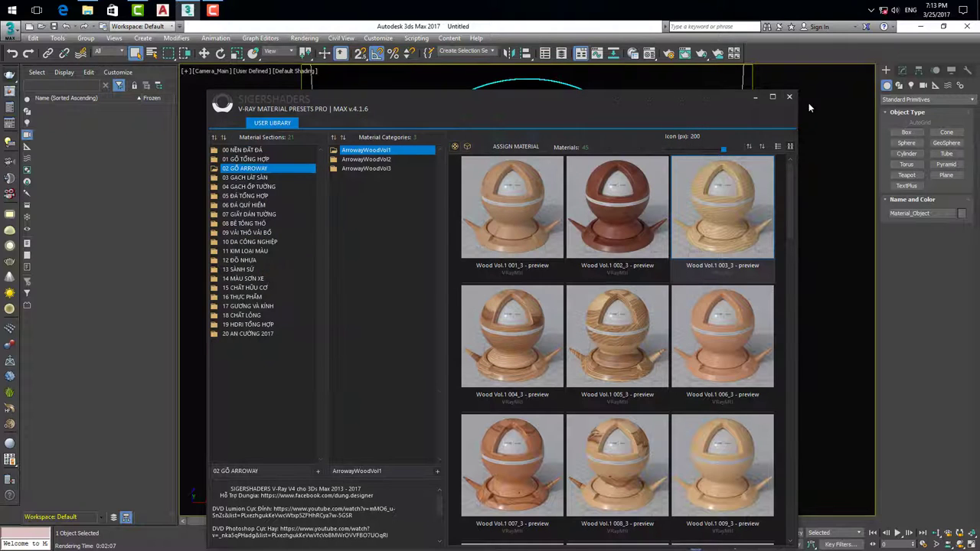
Close the V-Ray Material Presets Pro library, returning to the Explorer scenes folder.
{"action": "left_click", "coordinate": [791, 98]}
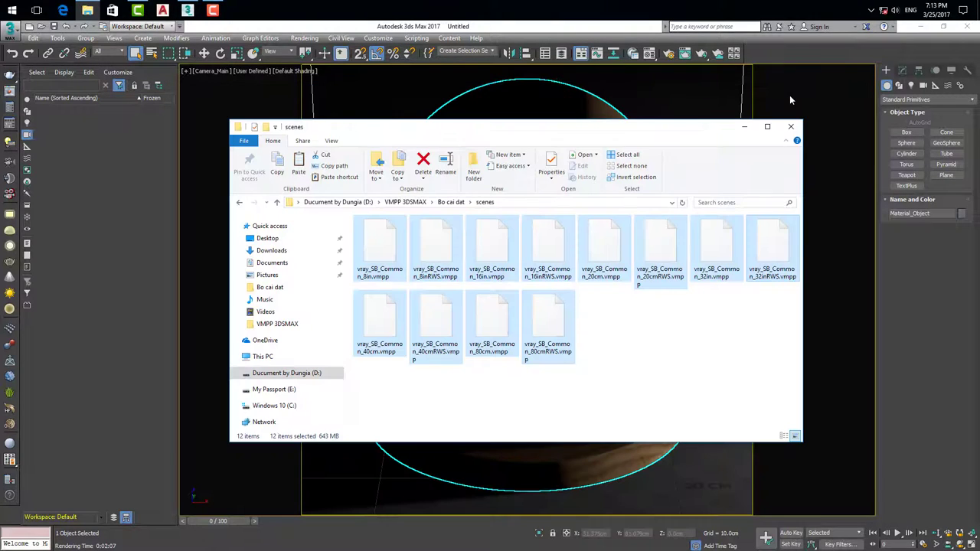